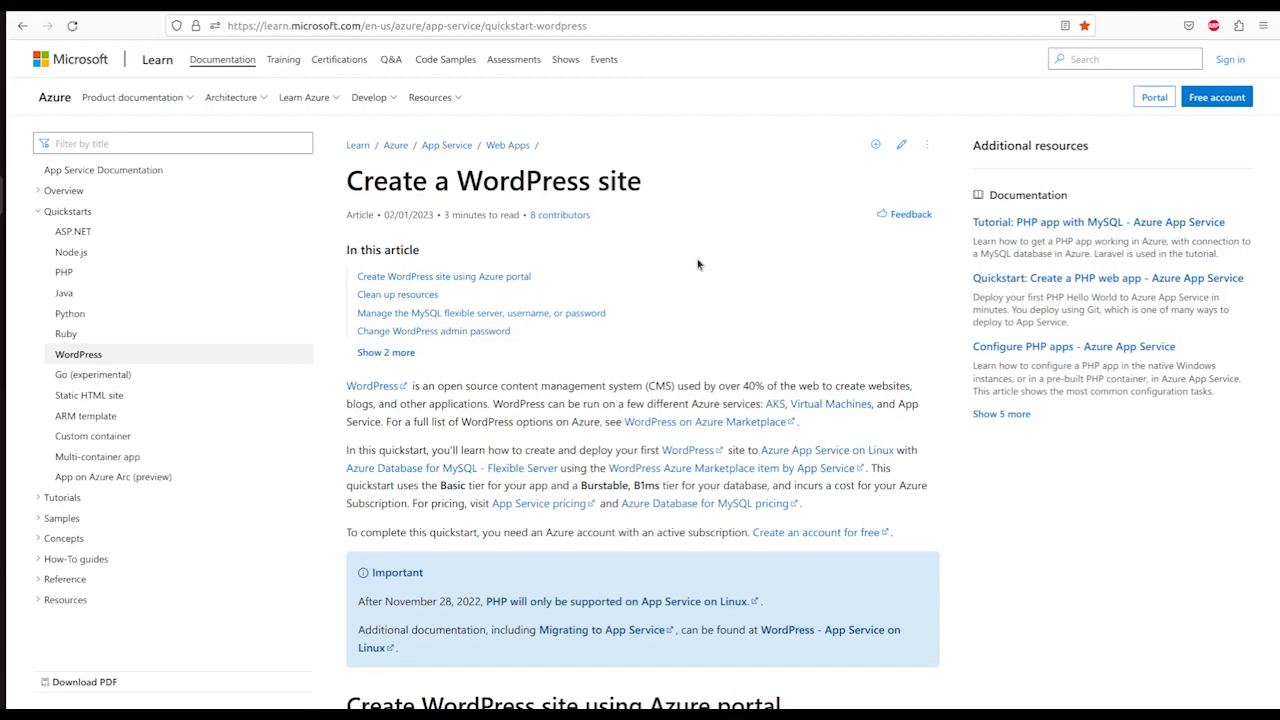
- Scroll the quickstart down to the 'Create WordPress site using Azure portal' section
scroll(718, 360, down, 2)
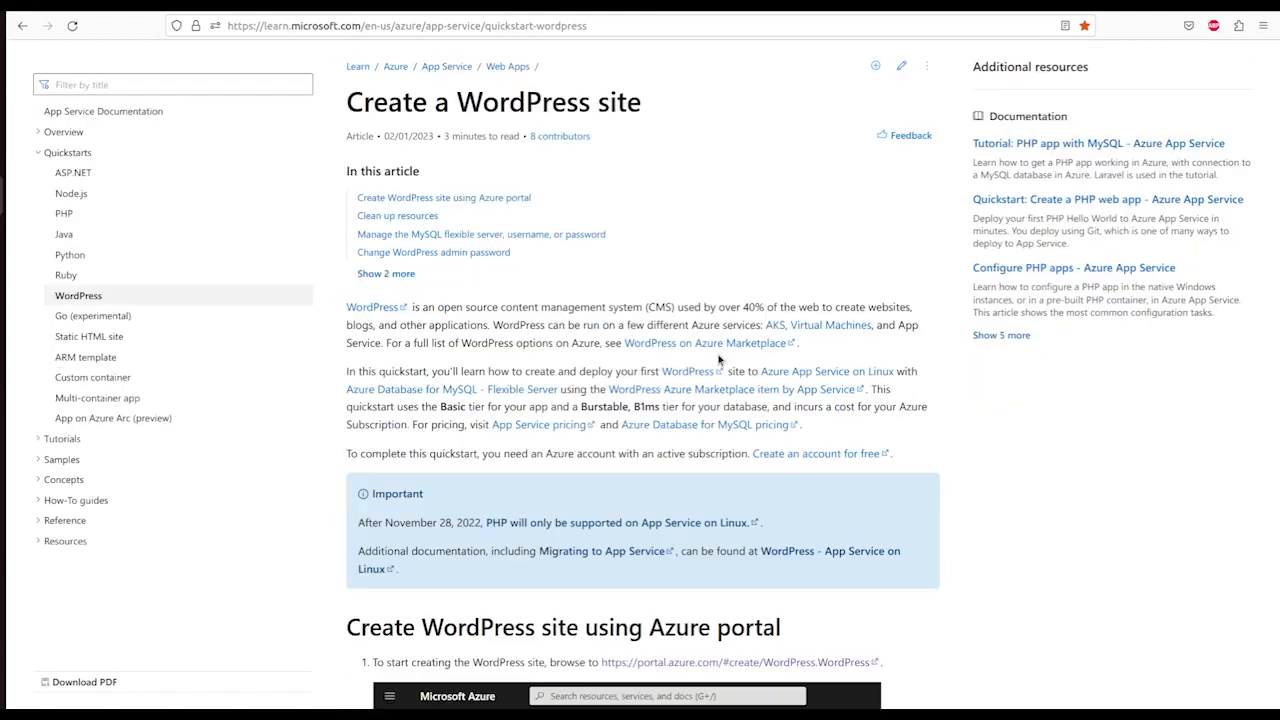
scroll(718, 360, down, 5)
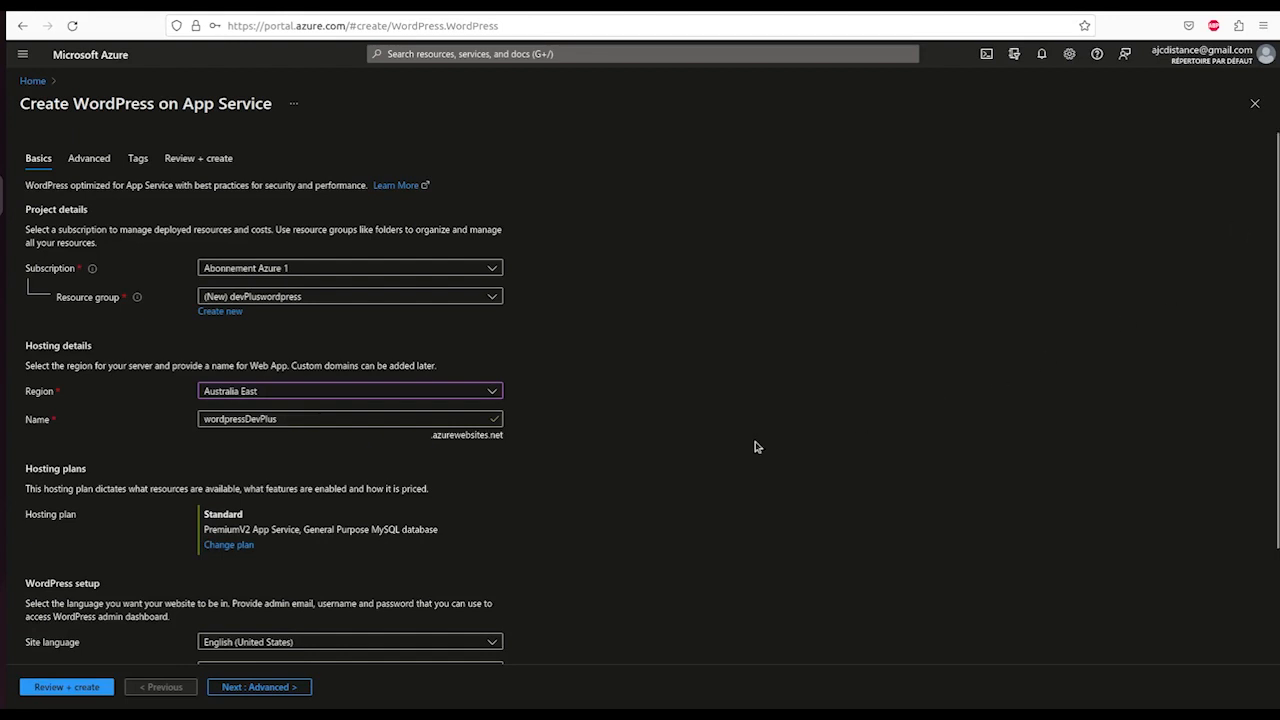
- Scroll the Basics form down to the WordPress setup and admin account fields
scroll(756, 447, down, 3)
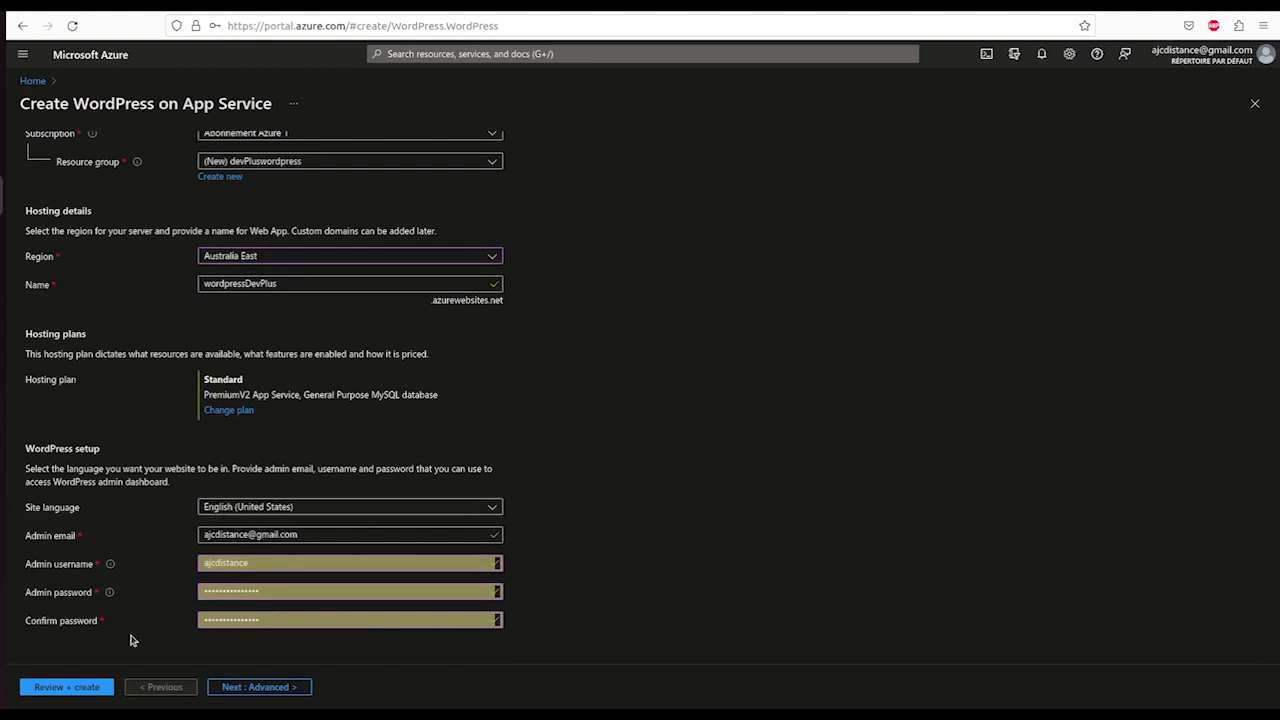
- Advance past the Advanced options to the Tags step with project = devPlus
click(255, 688)
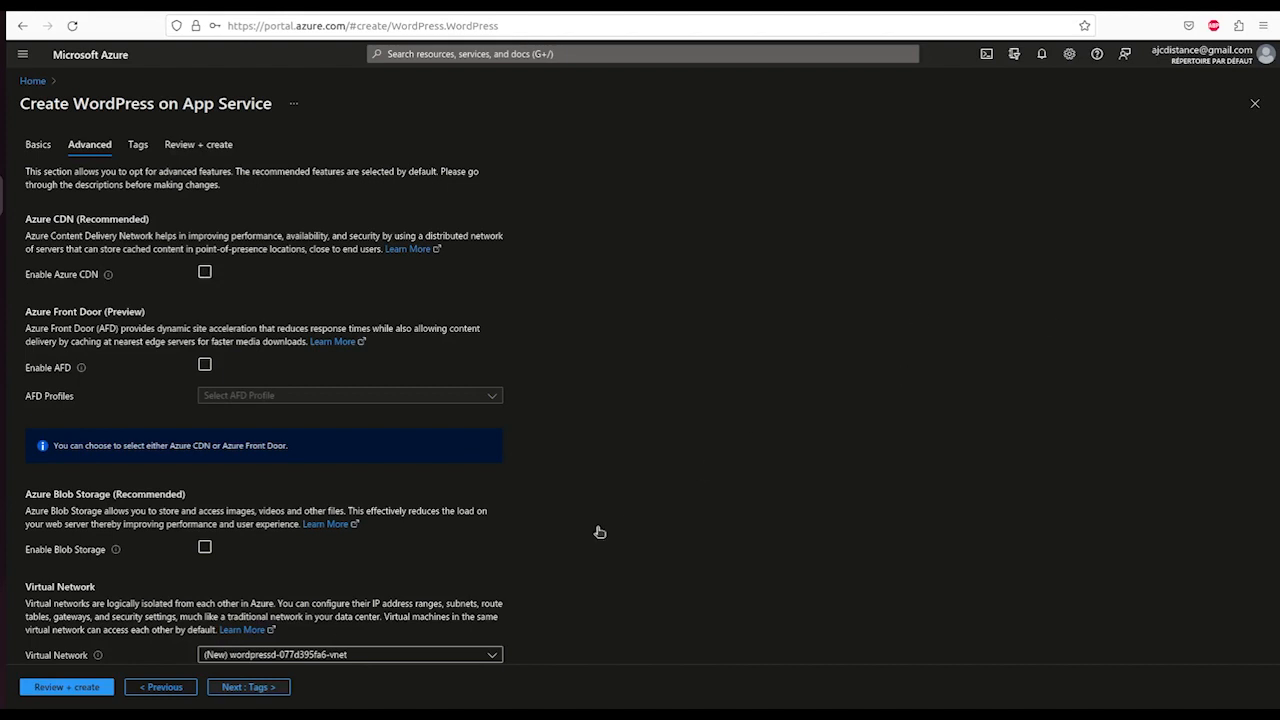
click(241, 688)
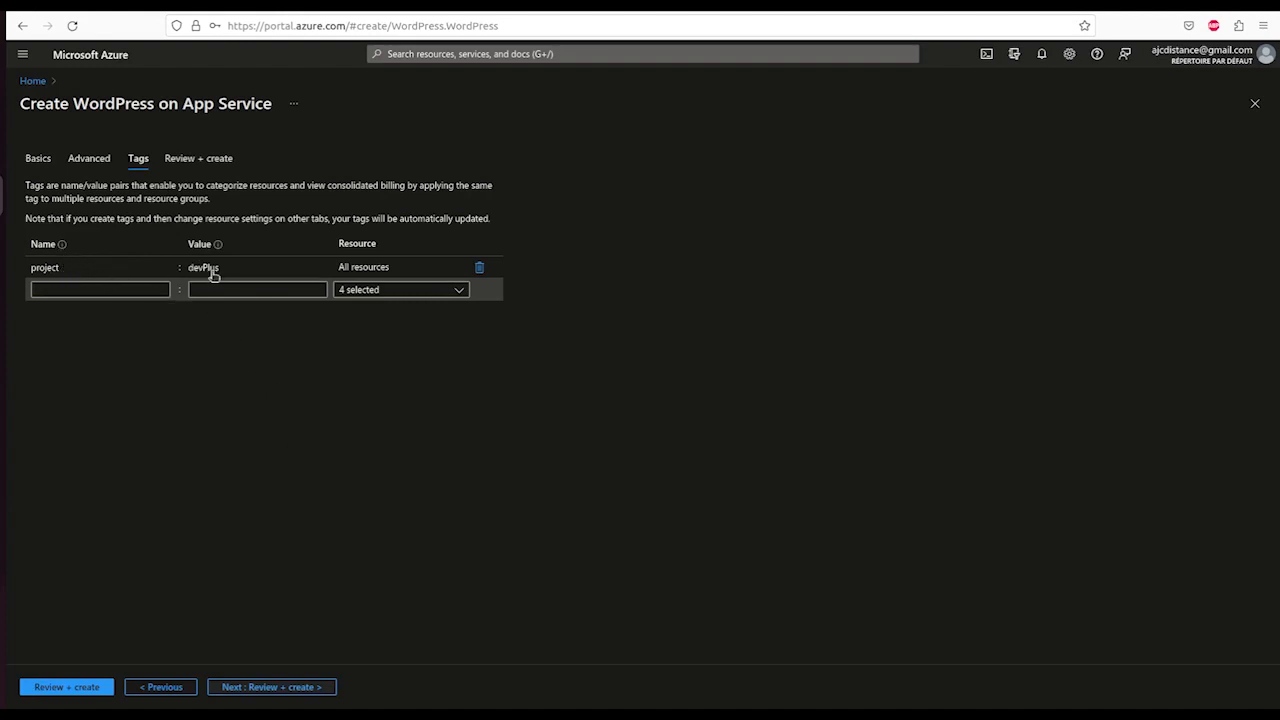
- Review and create the WordPress deployment, then open the deployed wordpressDevPlus web app
click(273, 688)
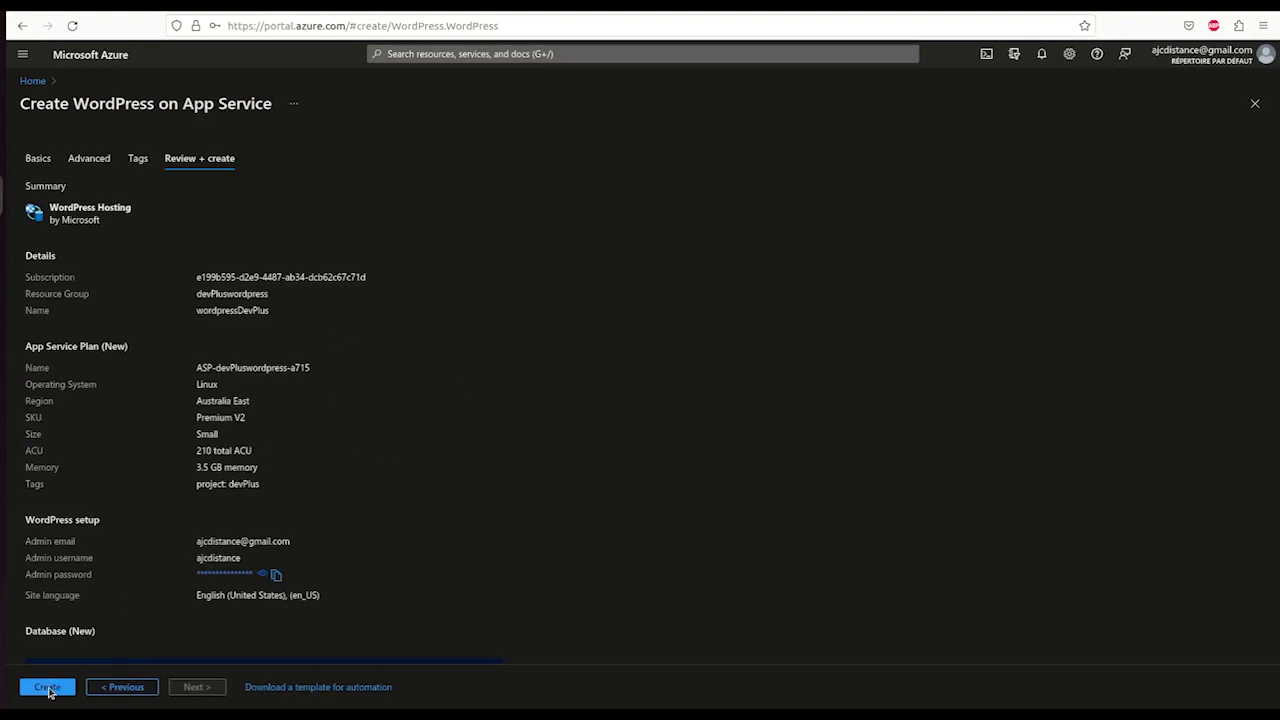
click(50, 689)
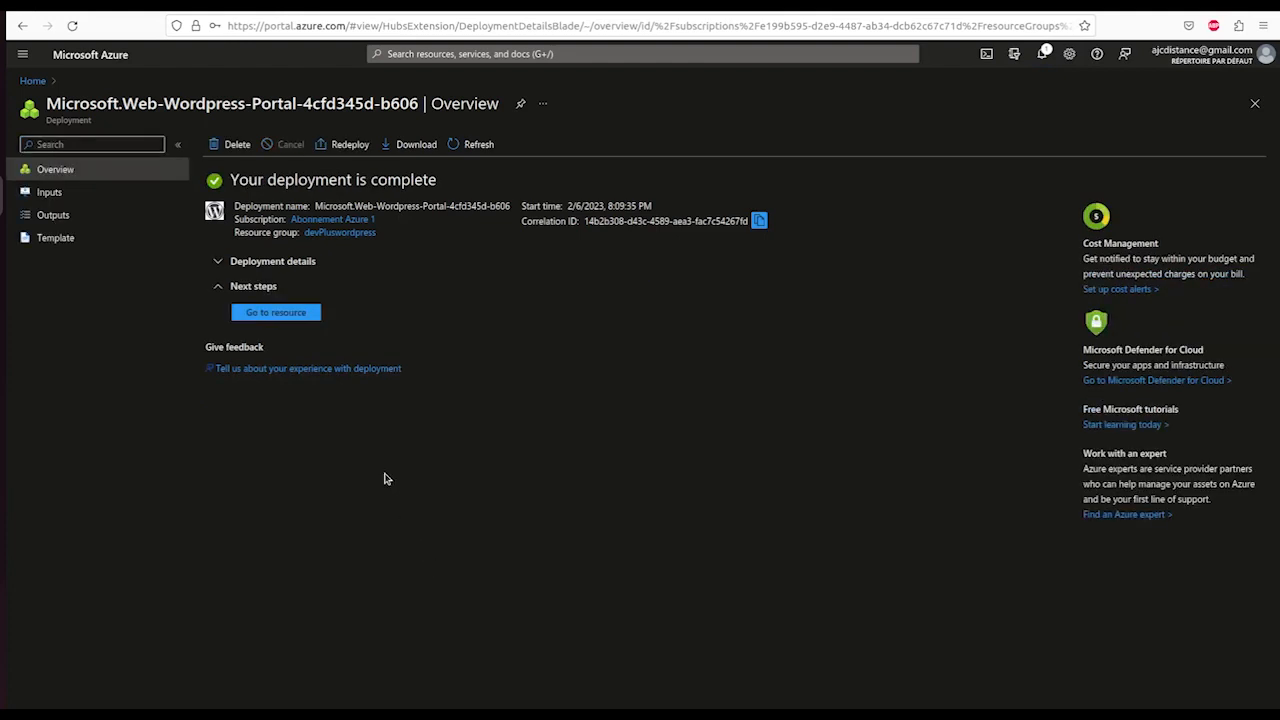
click(281, 315)
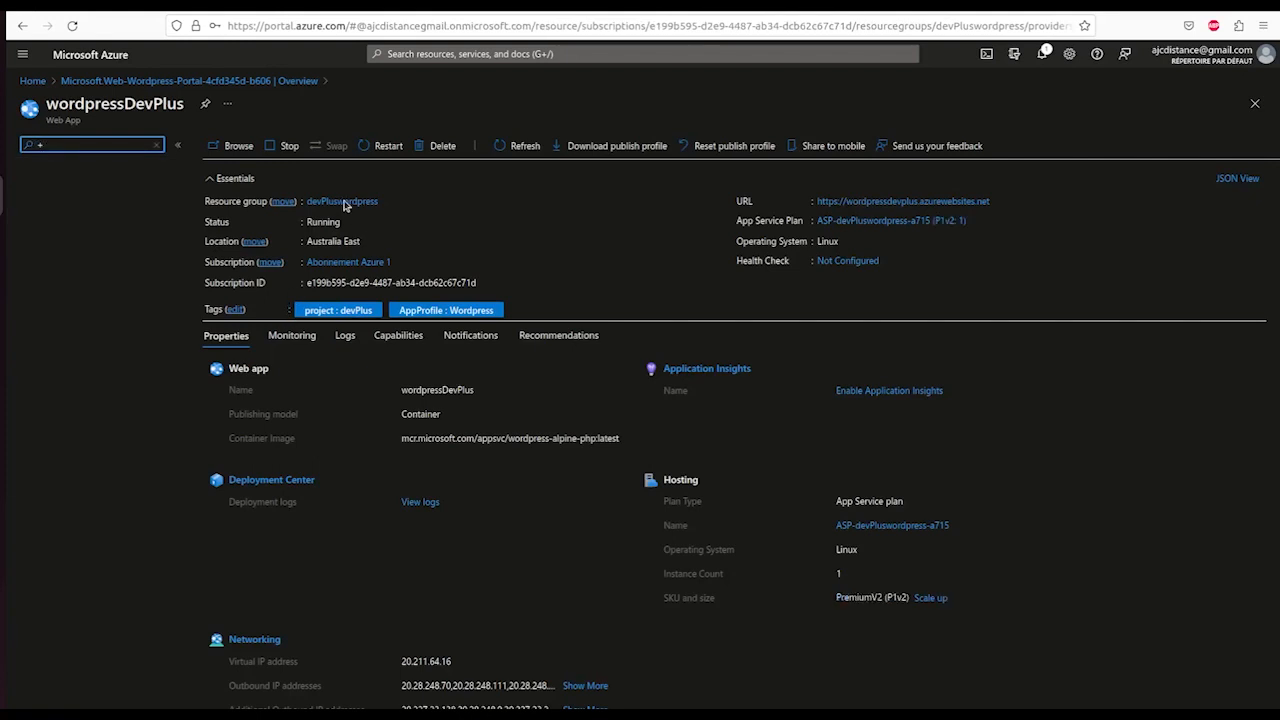
- Go to the devPluswordpress resource group and its ASP-devPluswordpress-a715 App Service plan
click(346, 206)
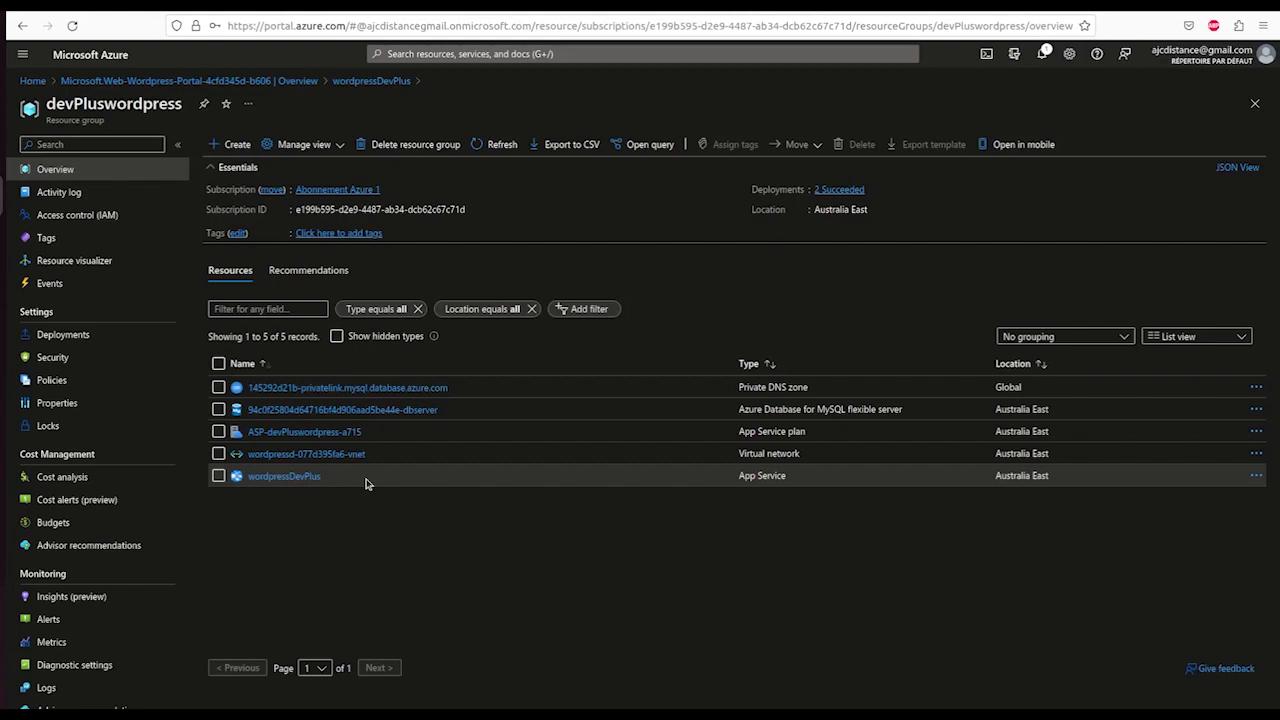
click(309, 433)
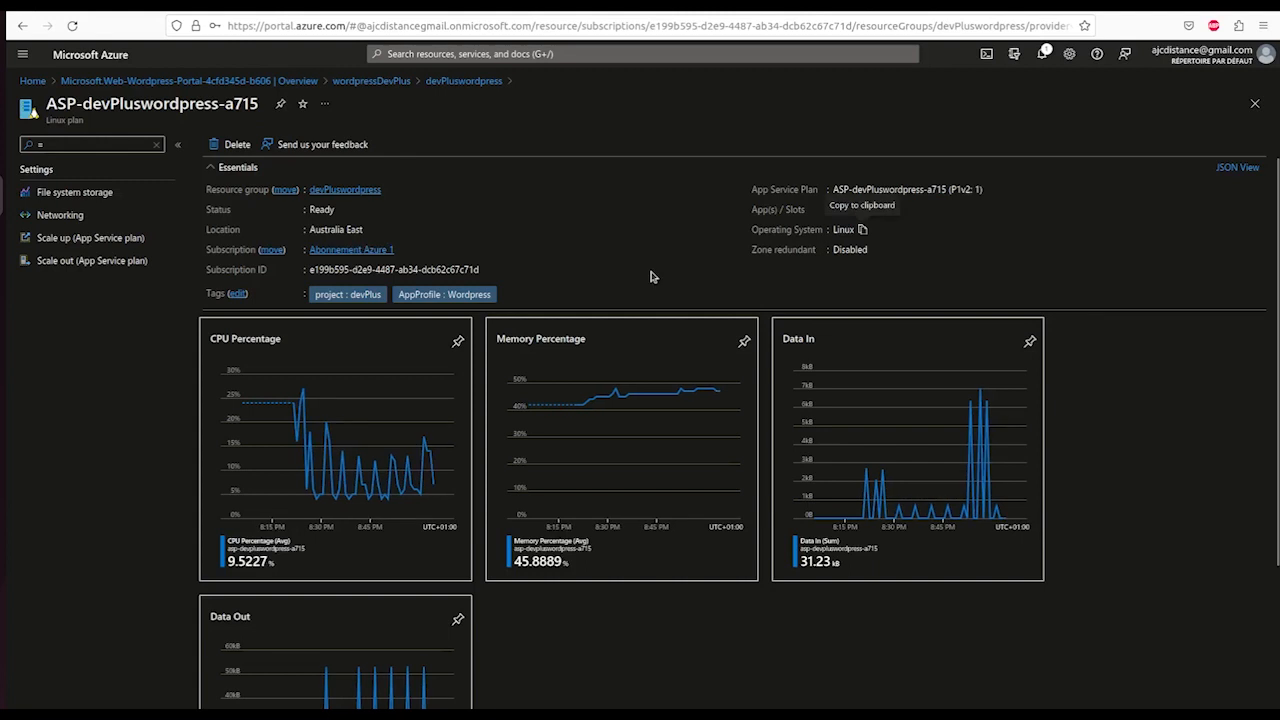
- Return to the wordpressDevPlus web app and view its Activity log
click(367, 82)
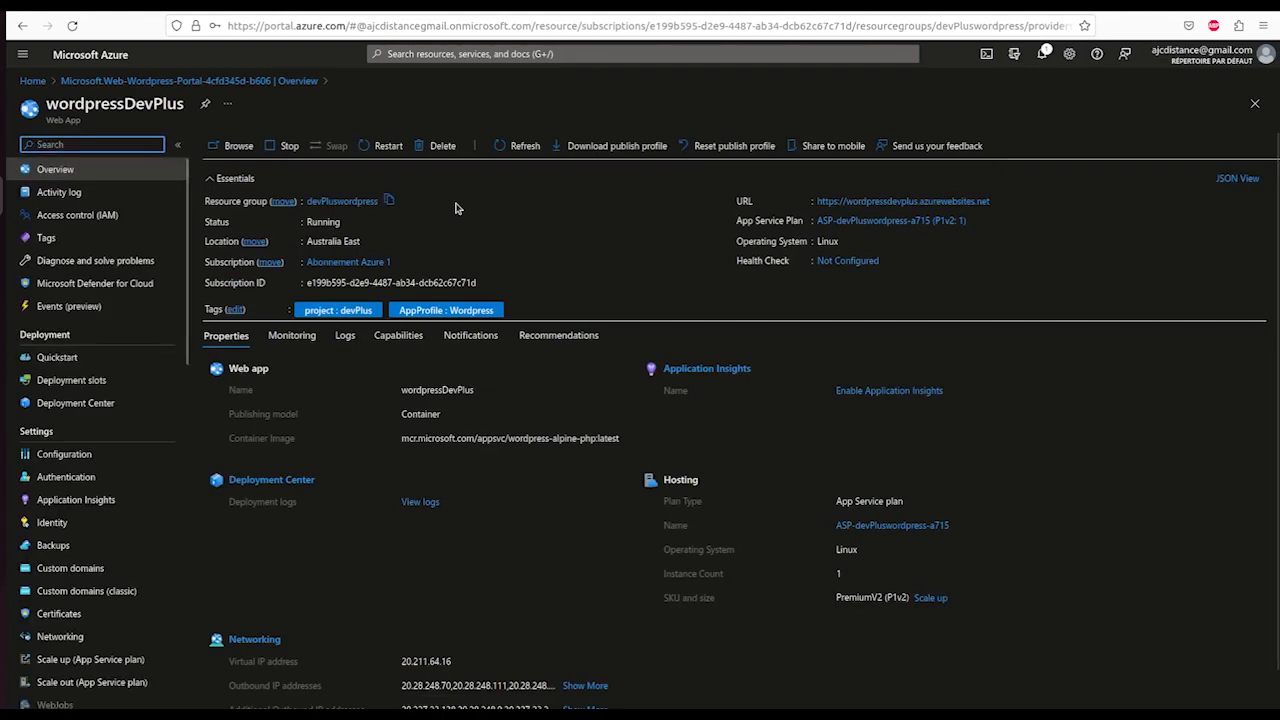
click(73, 193)
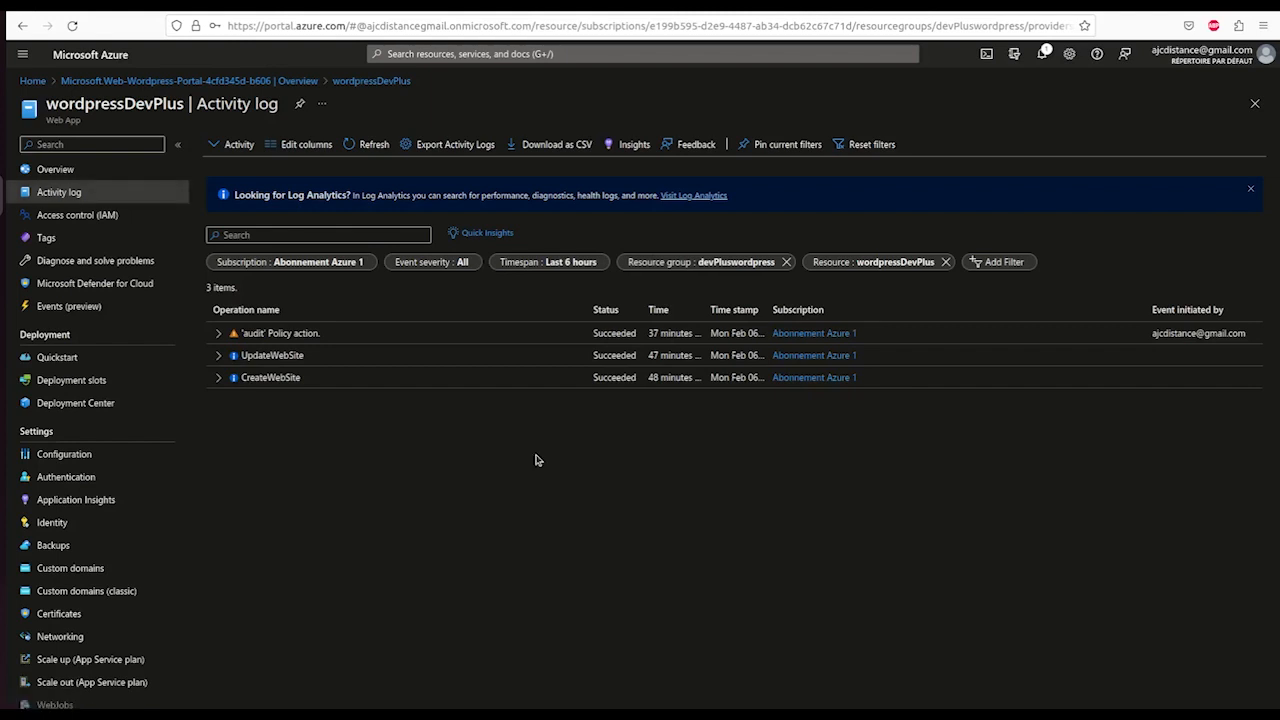
- Review the web app's Access control (IAM) and Tags pages, then open Diagnose and solve problems
click(82, 219)
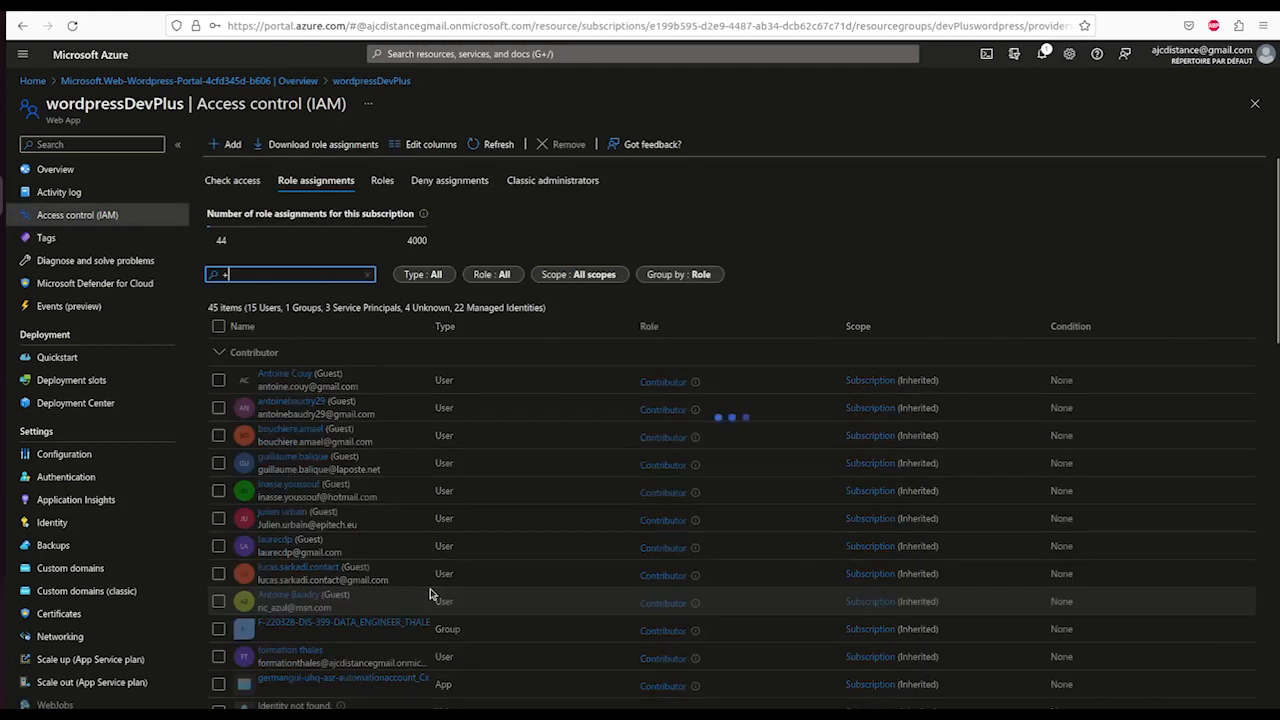
click(47, 238)
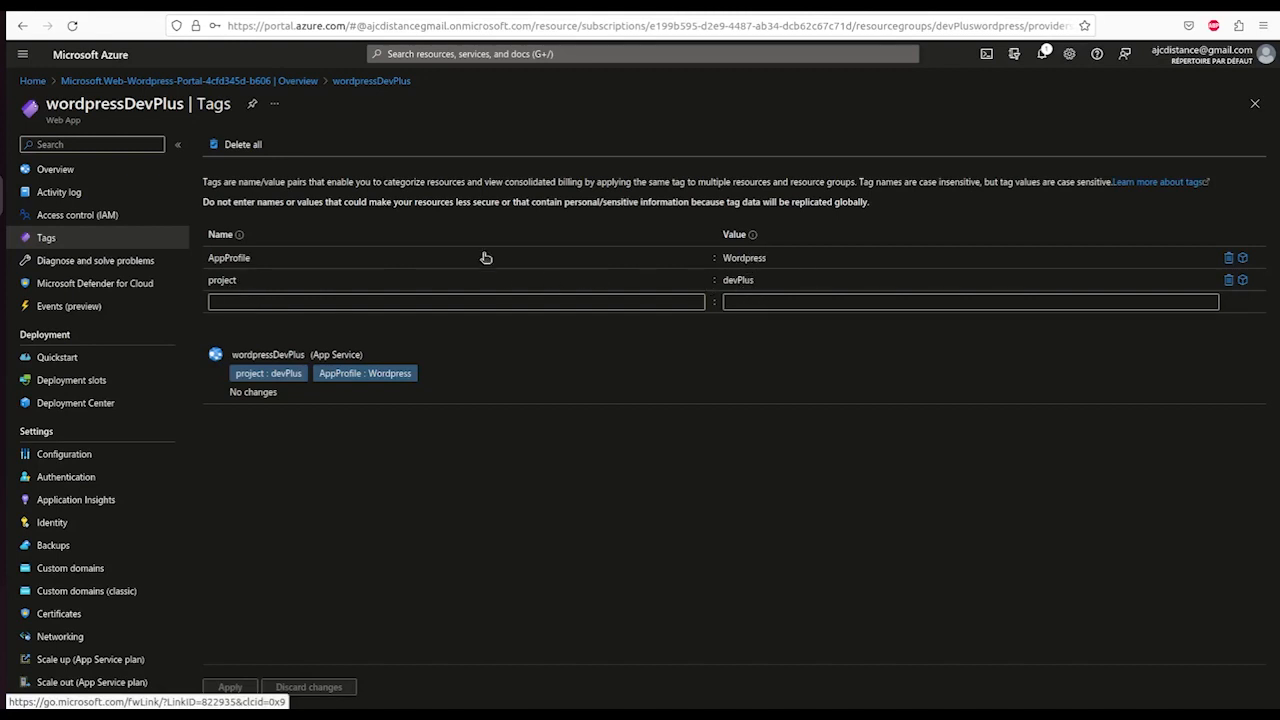
click(75, 261)
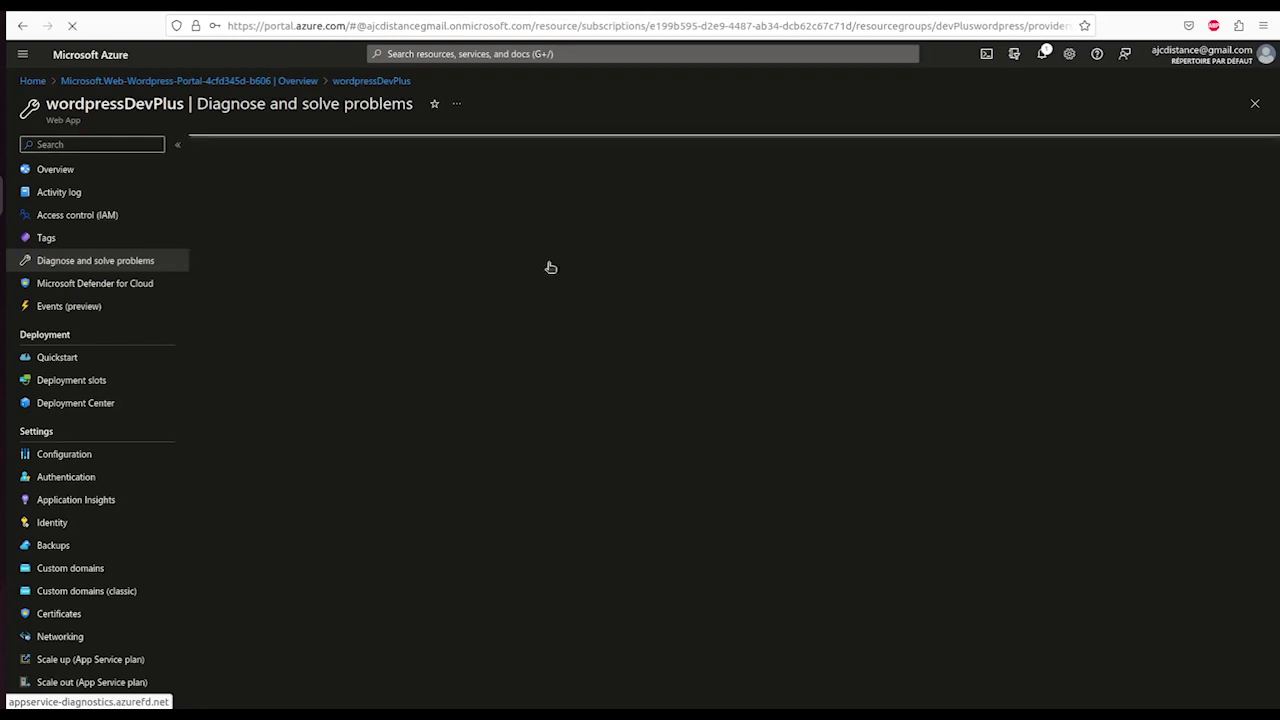
- Check Defender for Cloud and Events (preview), then list the plan's hosted apps
click(76, 284)
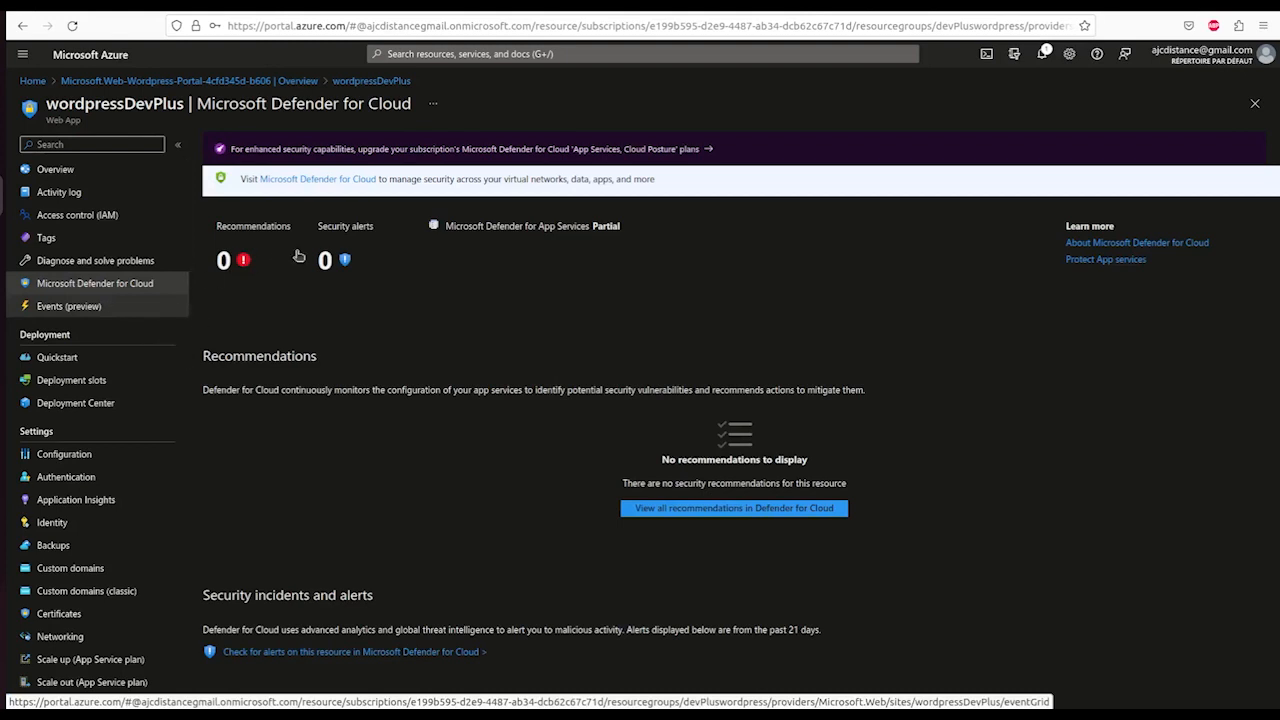
click(78, 307)
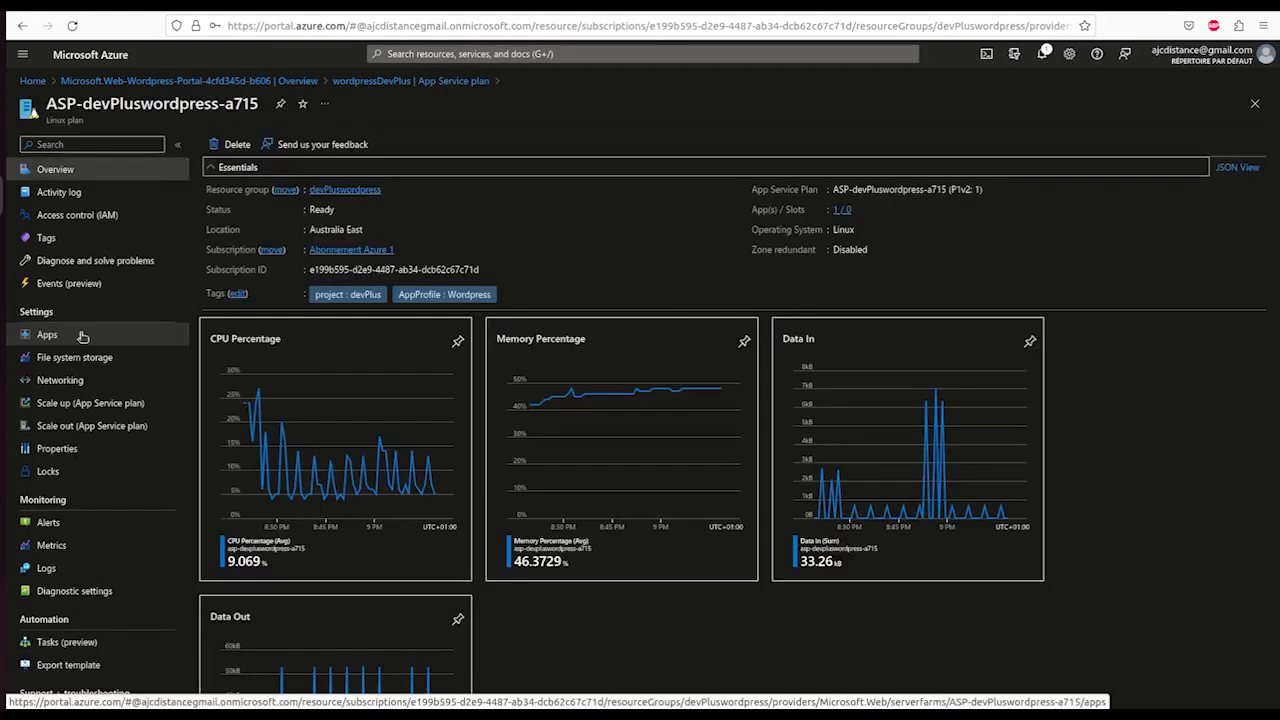
click(83, 337)
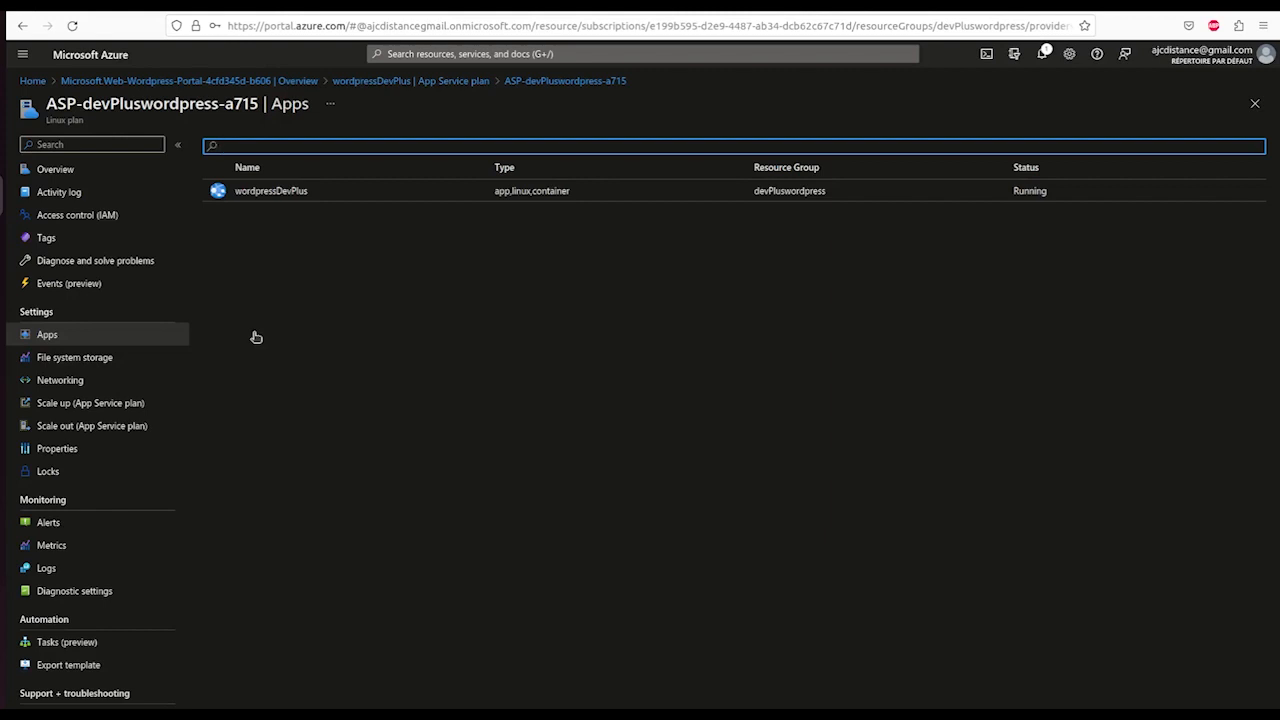
- Clear the Apps filter so wordpressDevPlus reappears, then view the plan's file system storage settings
text(+)
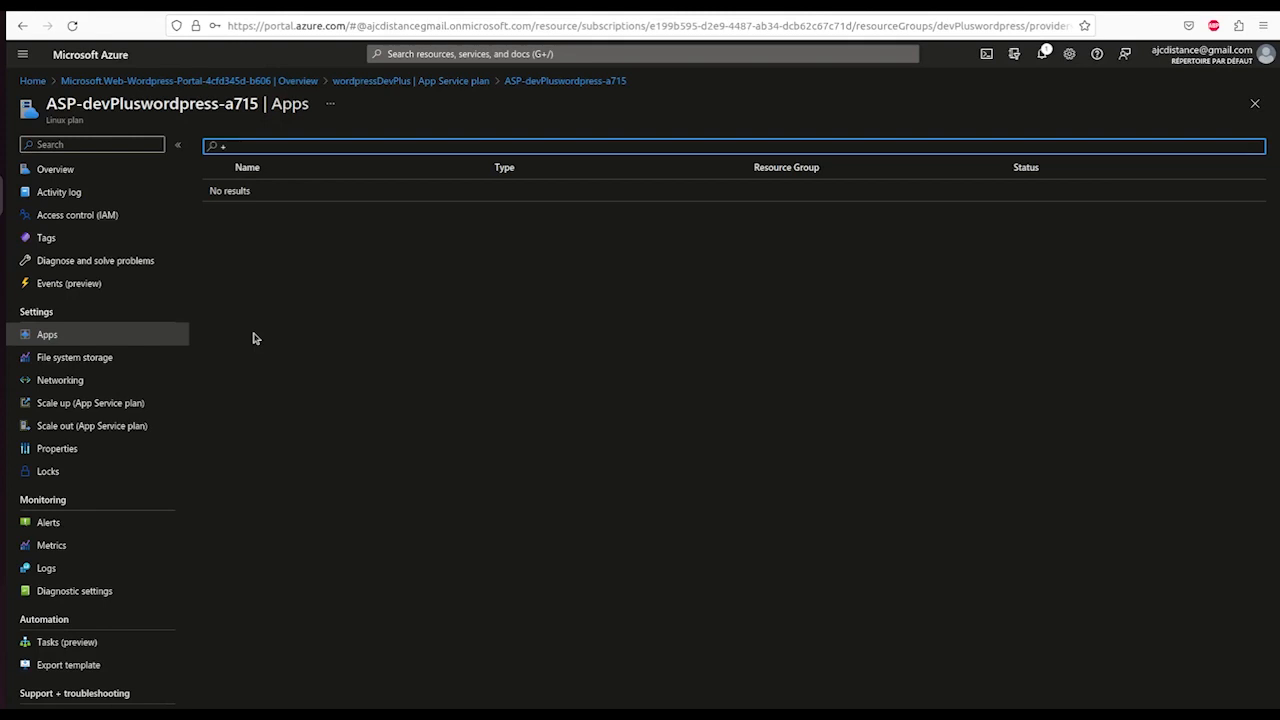
key(BackSpace)
click(74, 357)
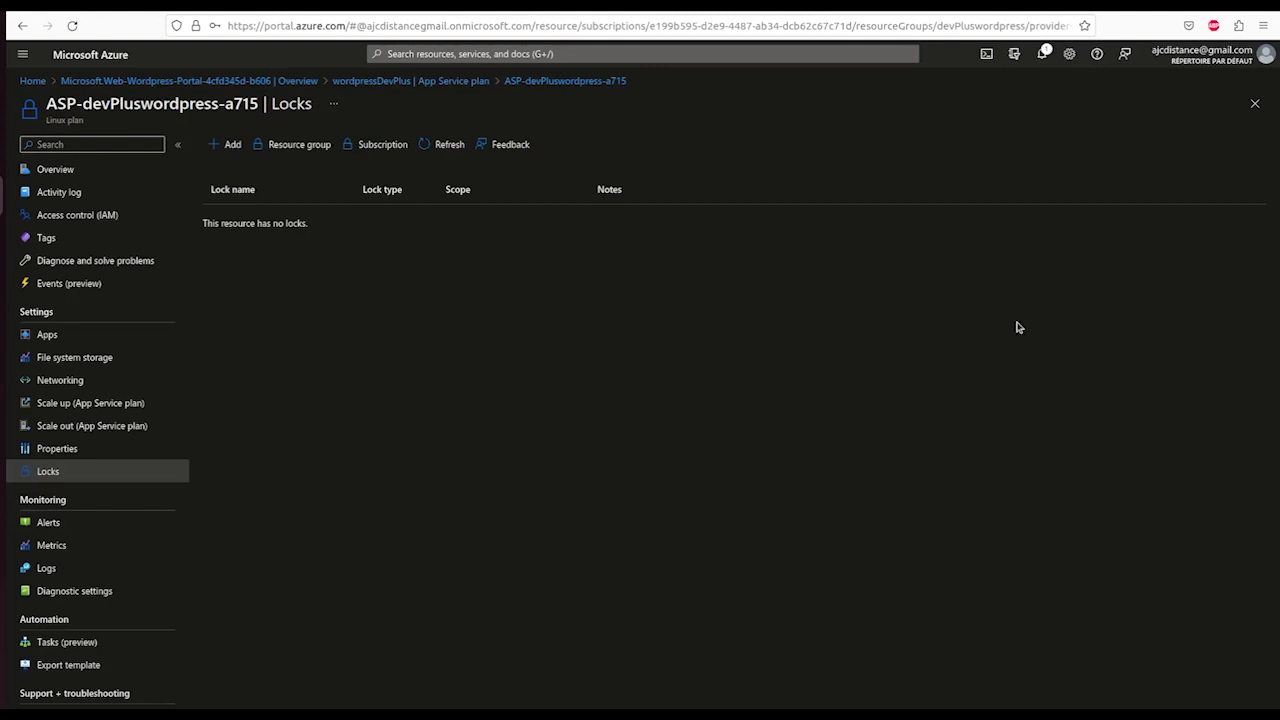
- Add a Delete lock named 'test' to the ASP-devPluswordpress-a715 plan
click(231, 146)
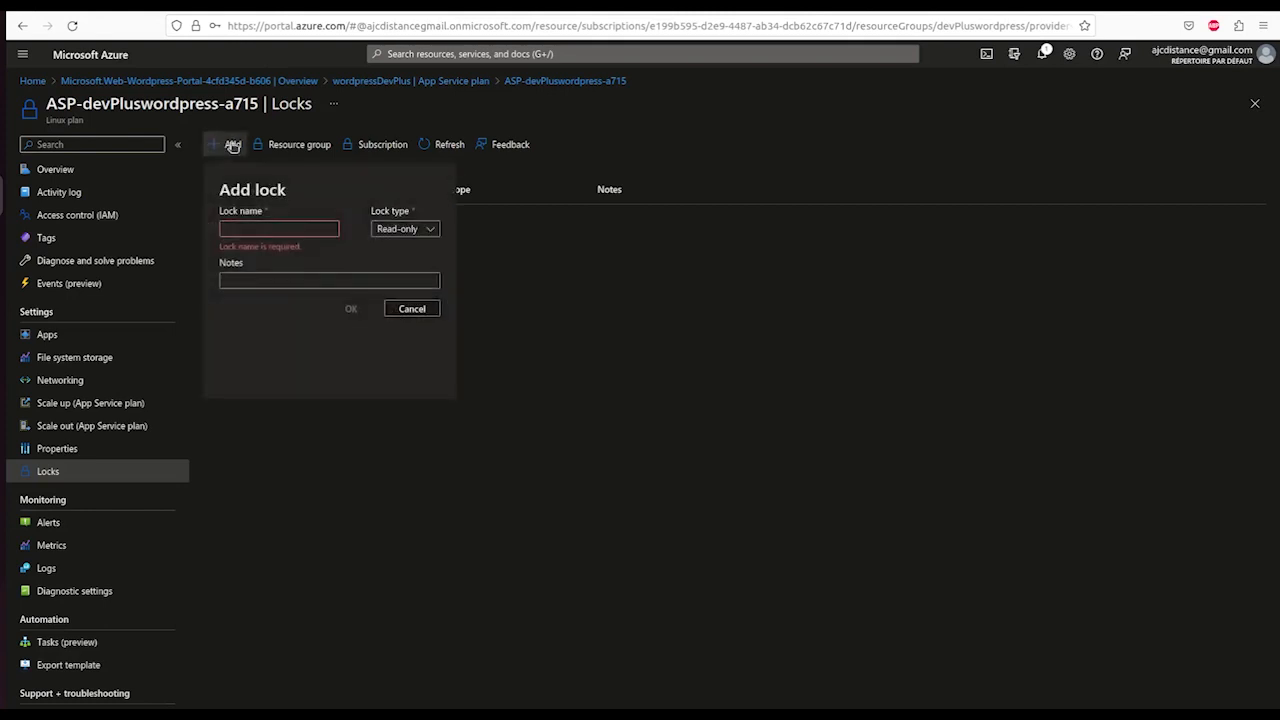
click(433, 229)
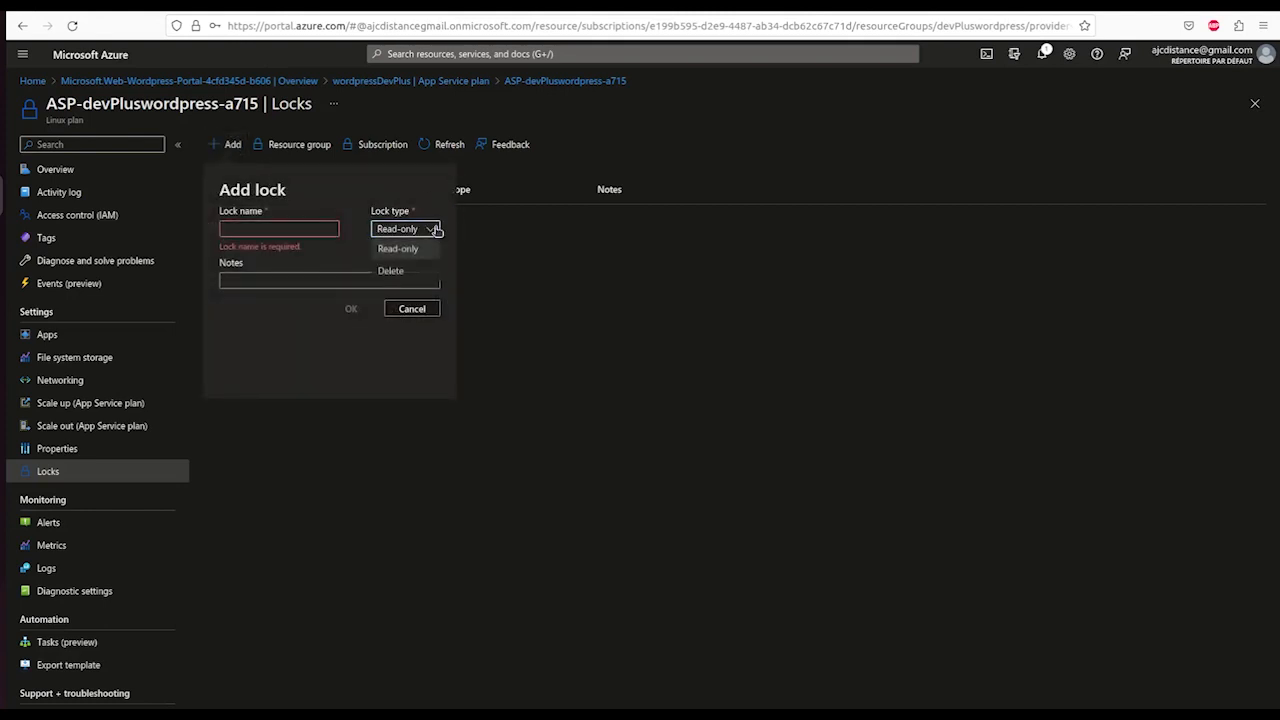
click(413, 273)
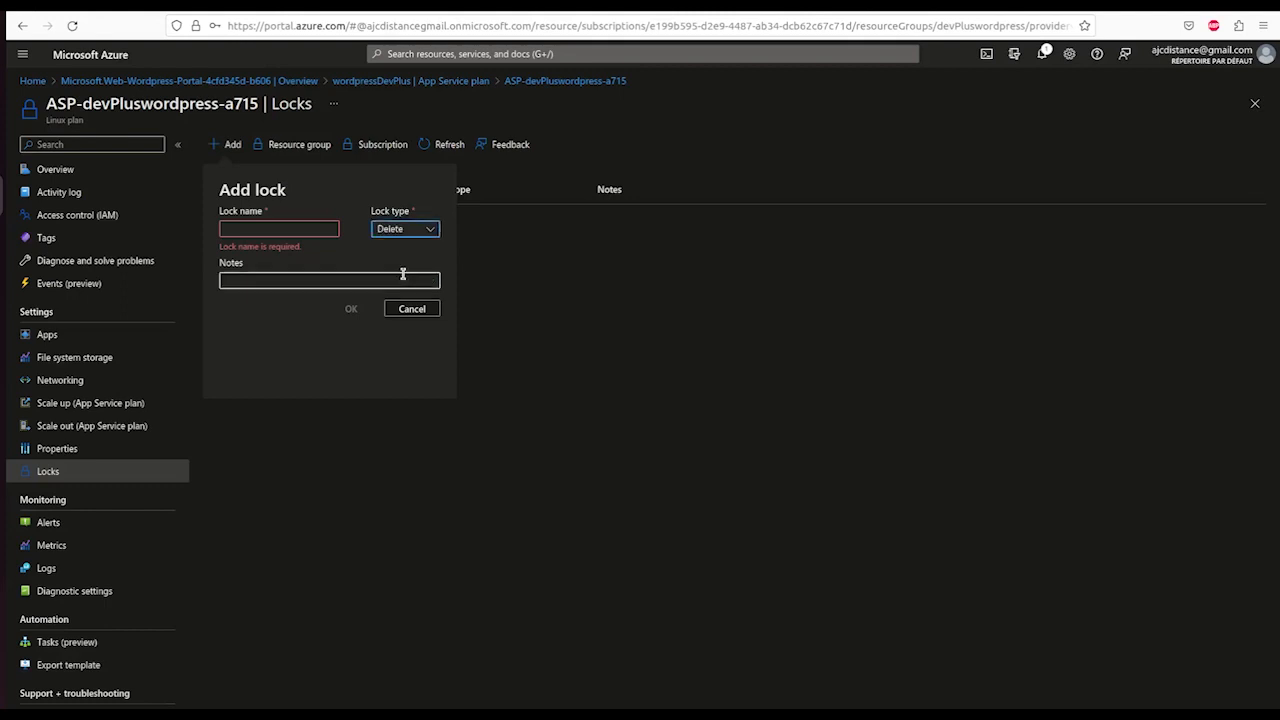
click(286, 230)
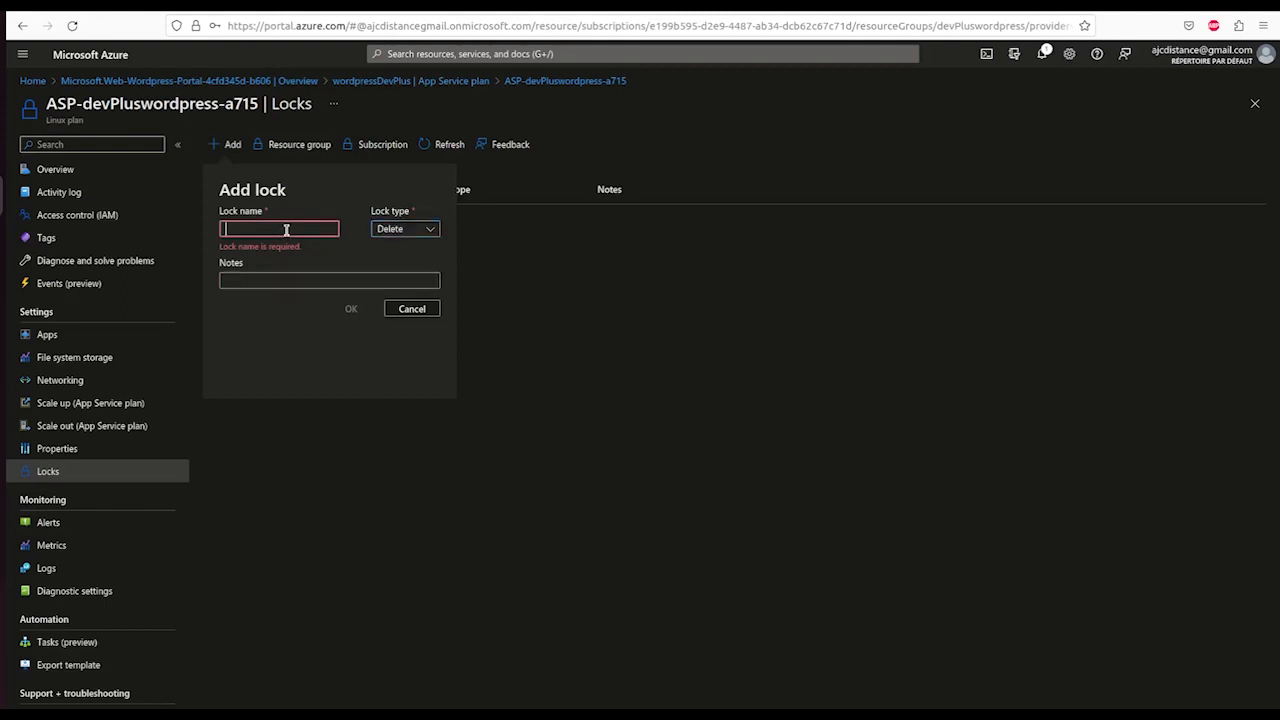
text(test)
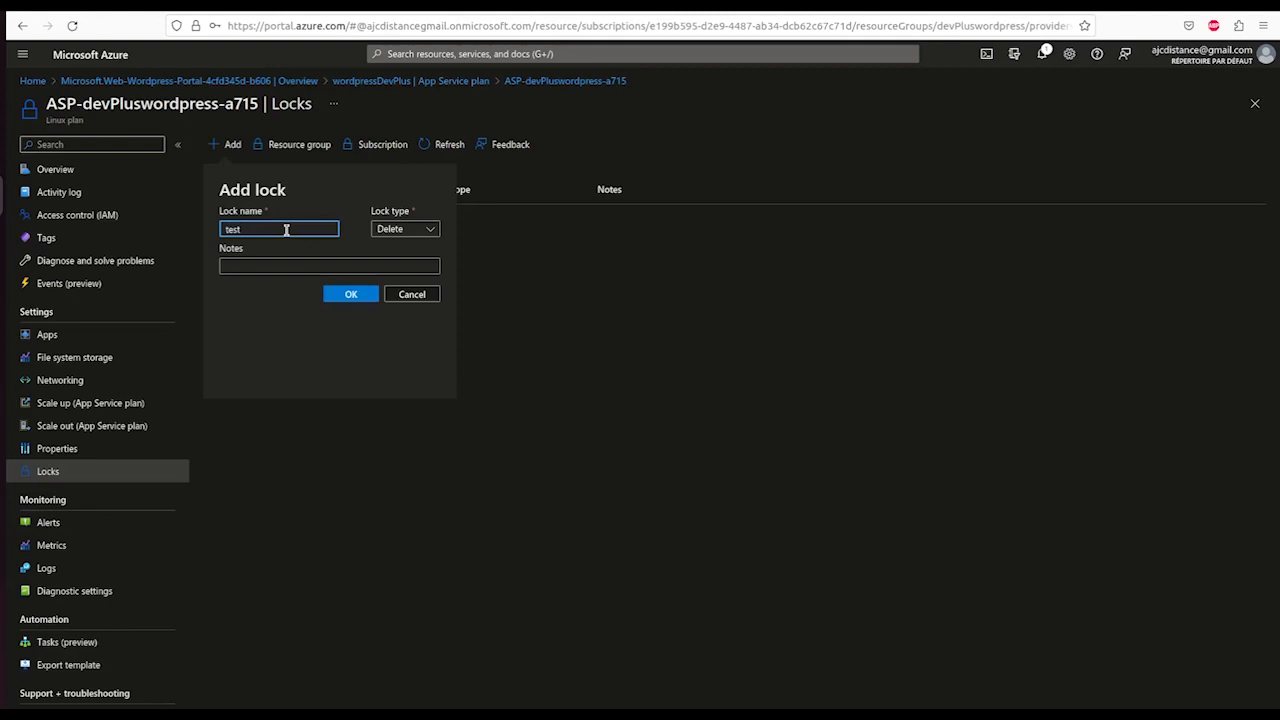
click(351, 295)
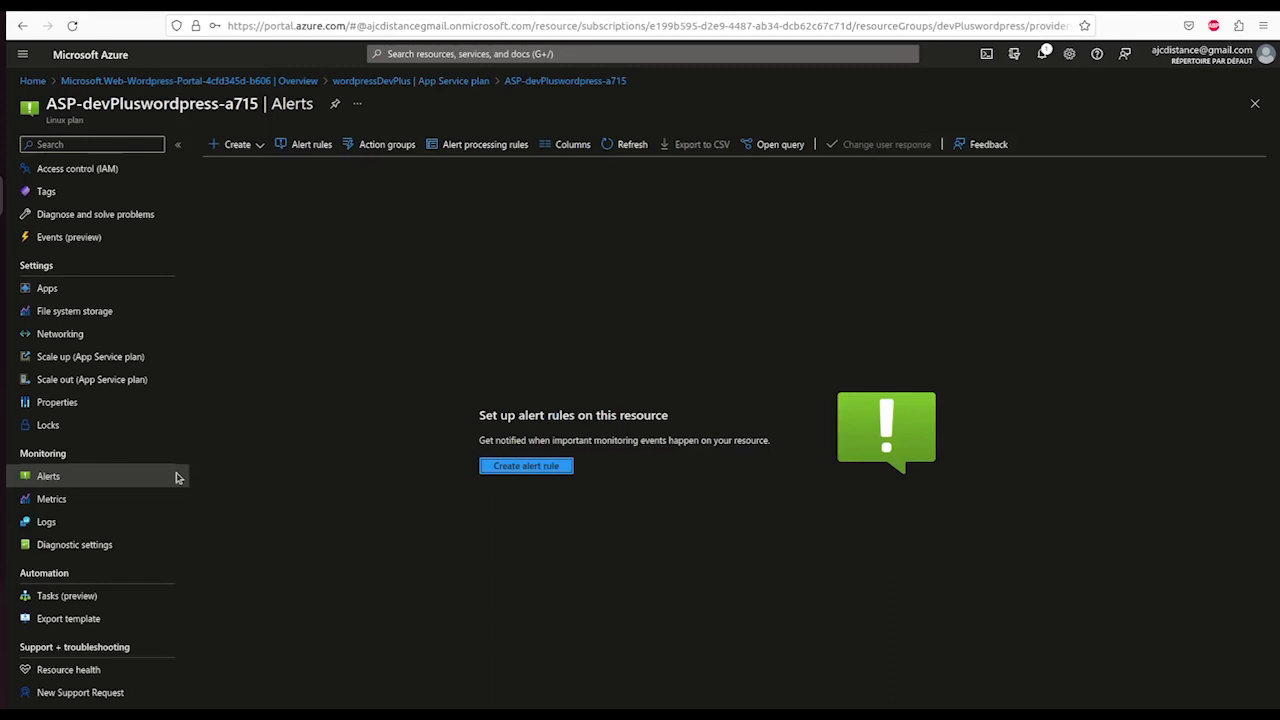
- Chart the App Service plan's average CPU Percentage on its Metrics page
click(114, 499)
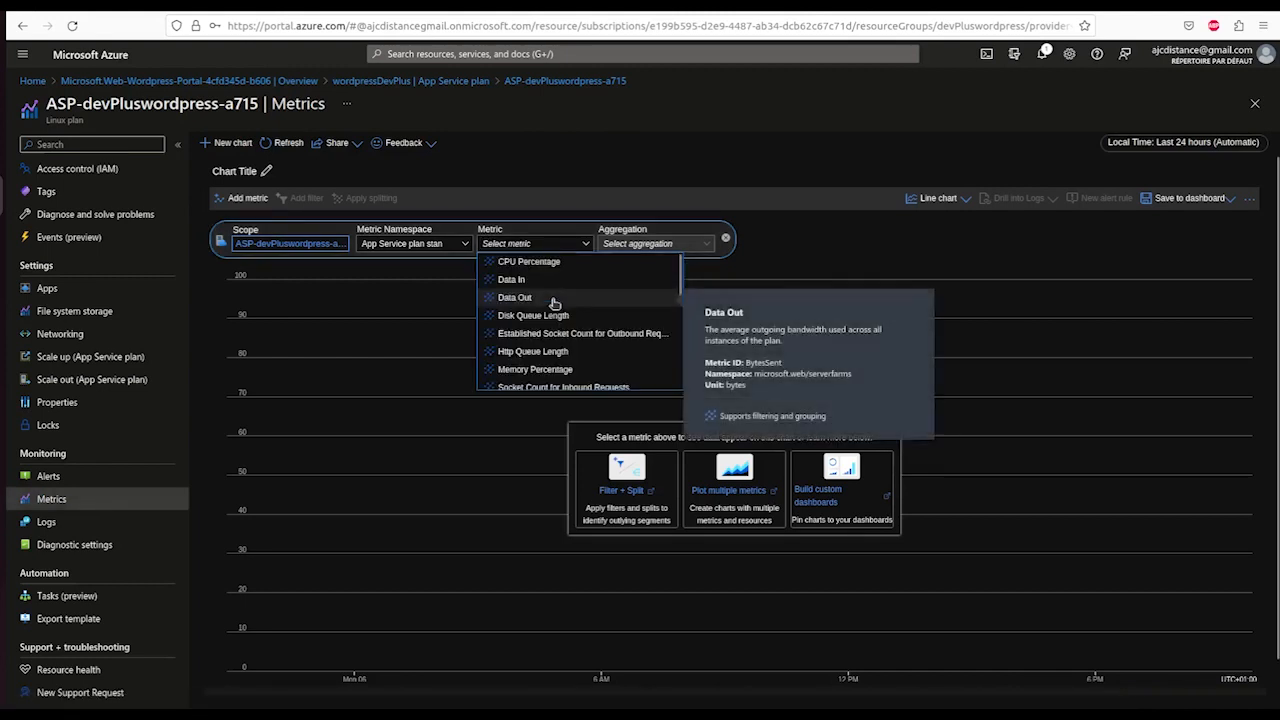
click(552, 262)
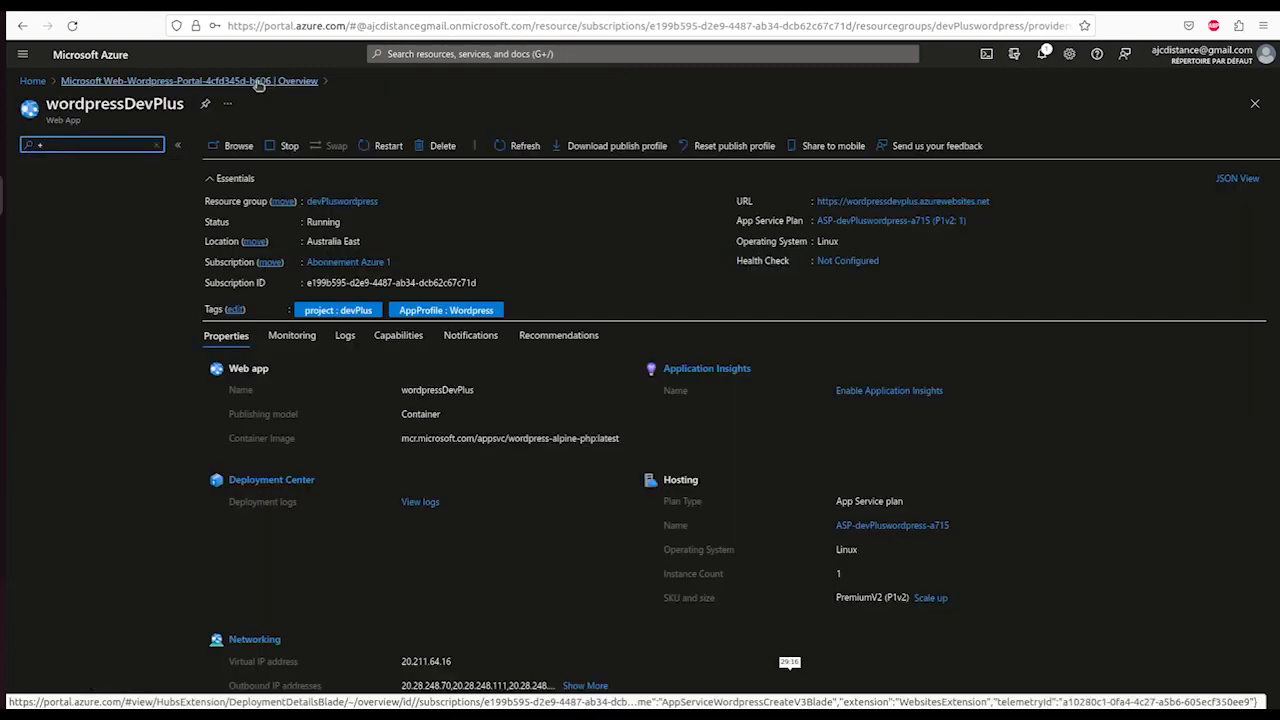
- Return to the completed WordPress deployment and open the wordpressDevPlus web app from it
click(258, 81)
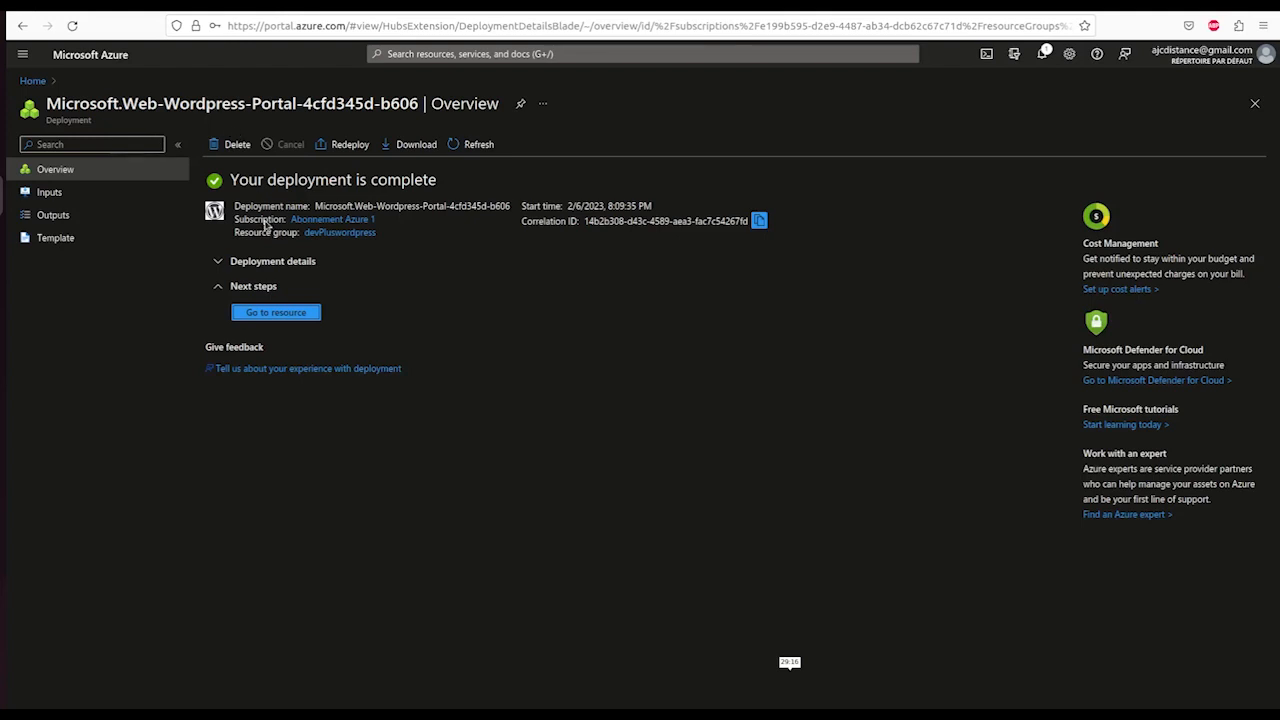
click(254, 313)
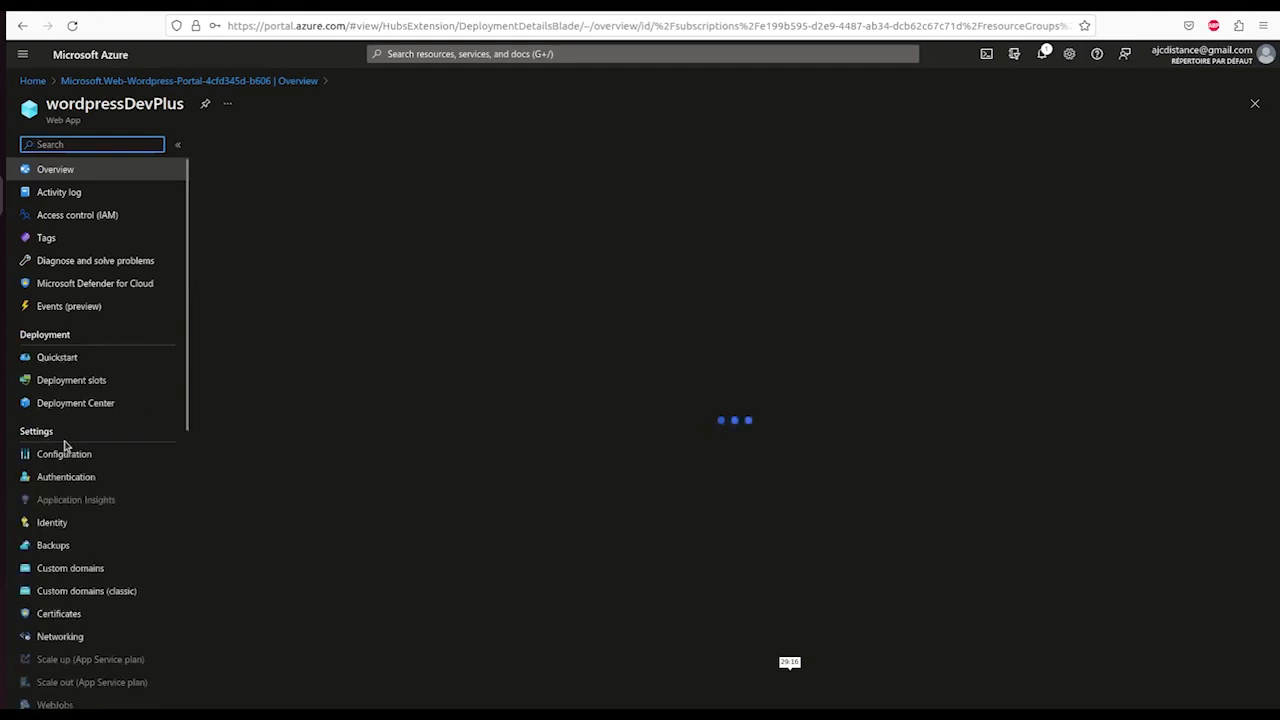
- Open the web app's Configuration and reveal the DATABASE_USERNAME and DATABASE_PASSWORD values
click(76, 458)
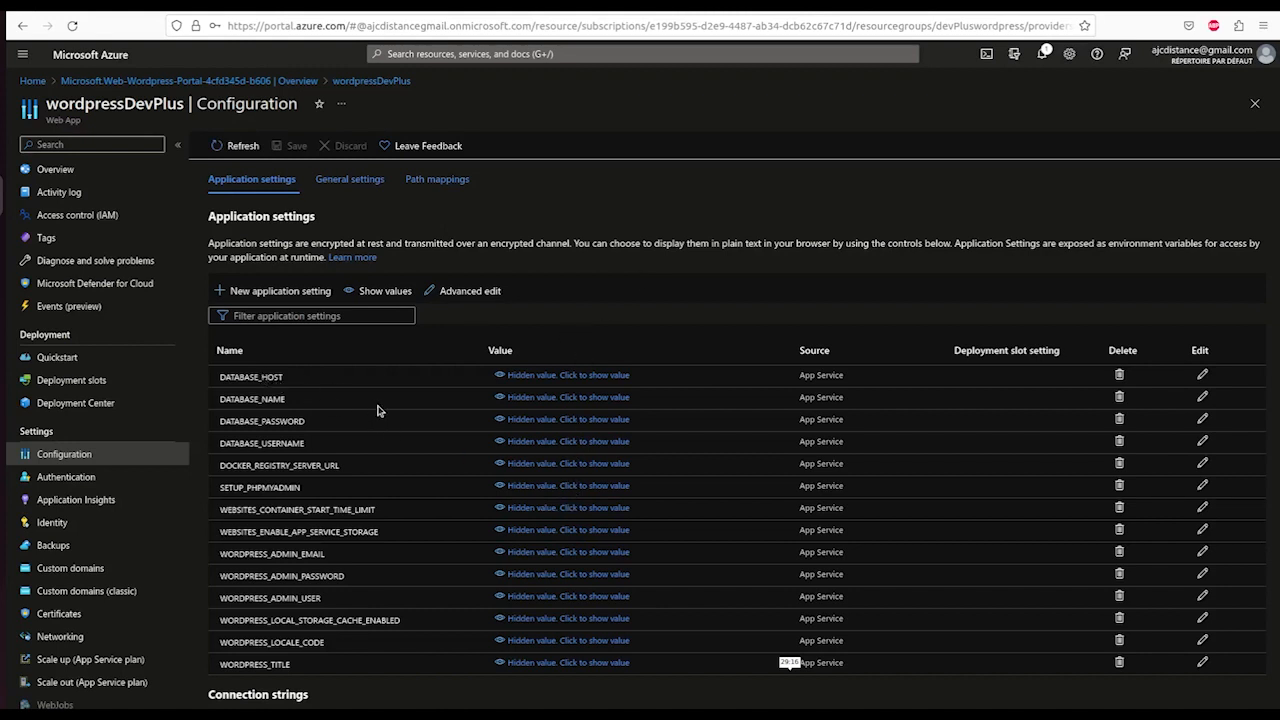
click(500, 443)
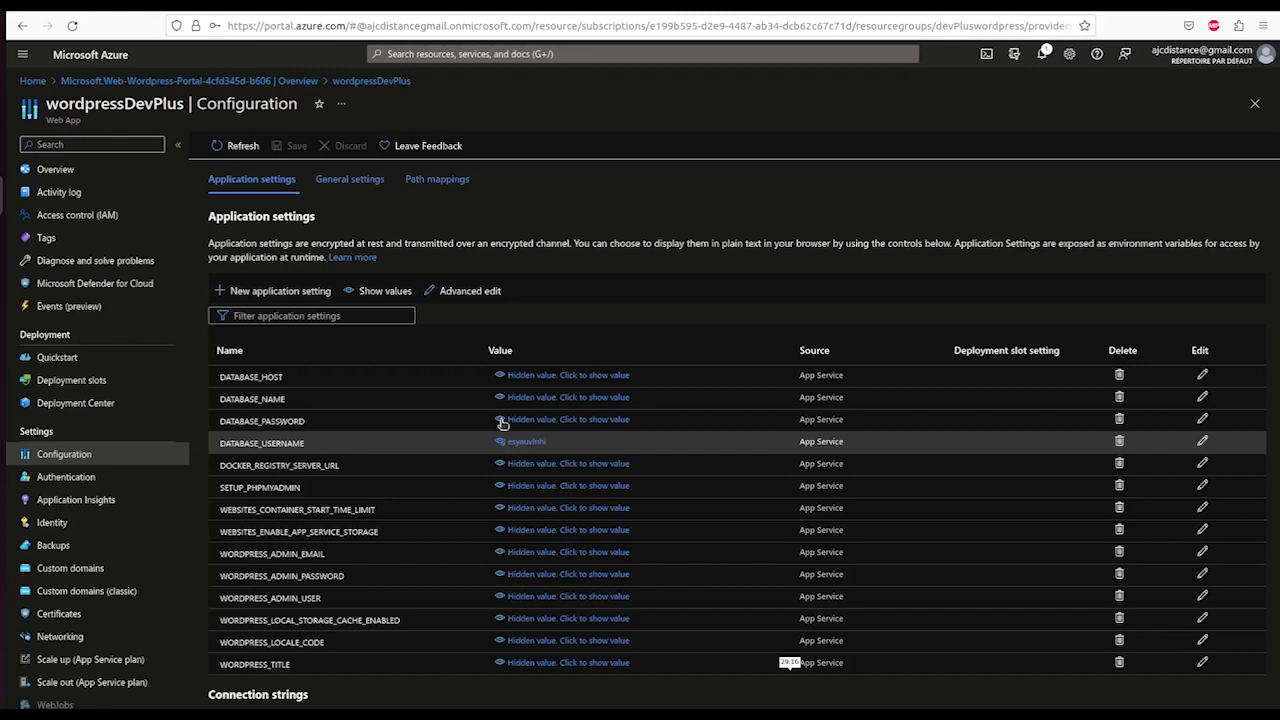
click(502, 421)
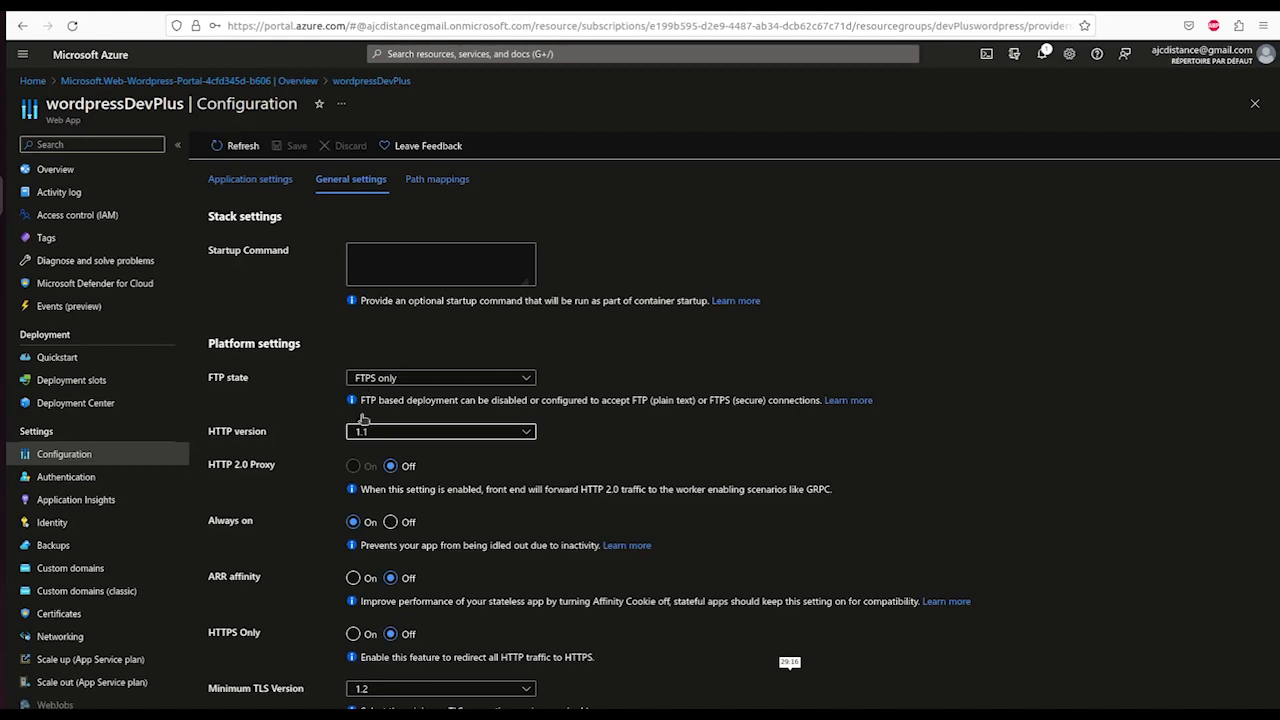
- Change the HTTP version to 2.0, then head to Scale up (App Service plan) without saving
click(527, 434)
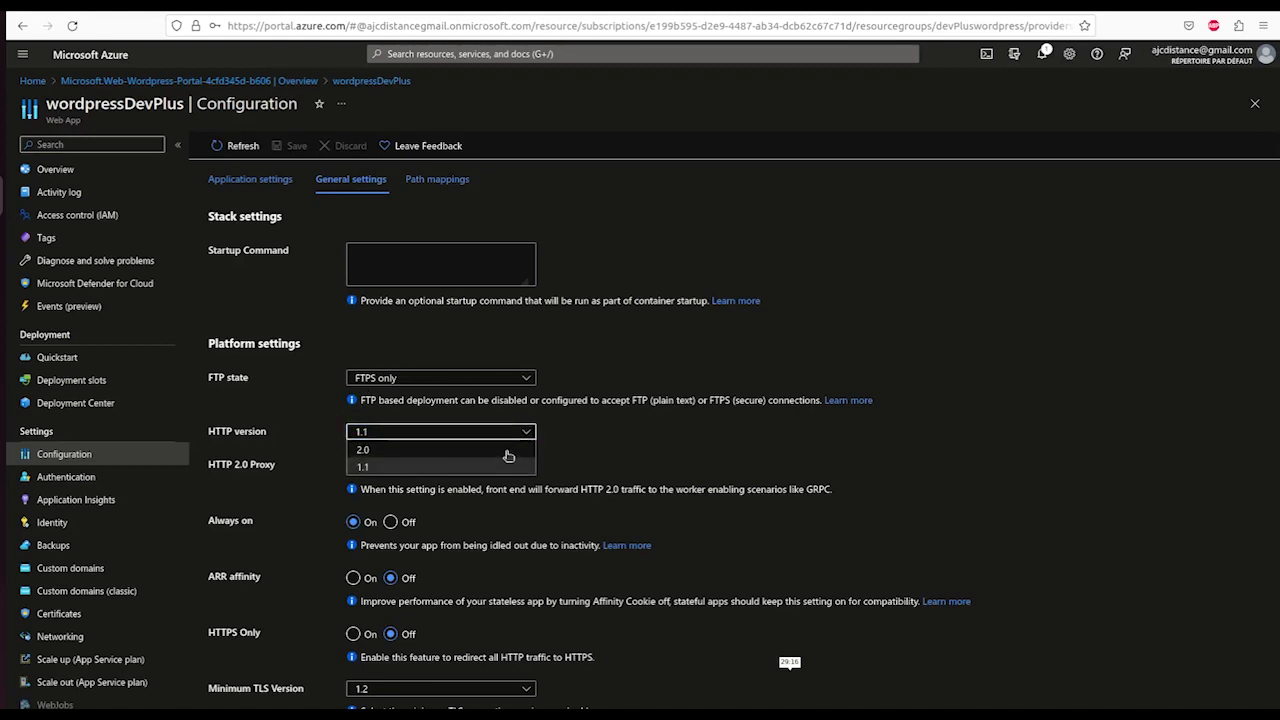
click(506, 450)
click(638, 461)
scroll(58, 427, down, 3)
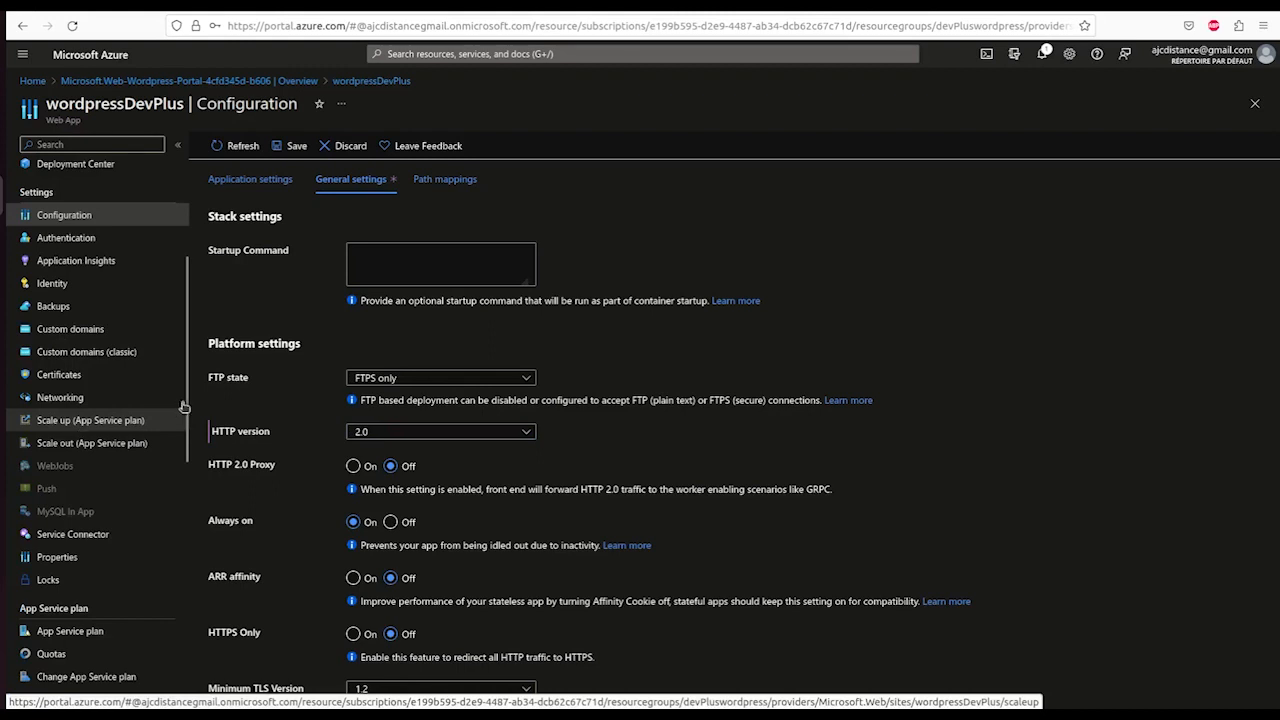
click(70, 423)
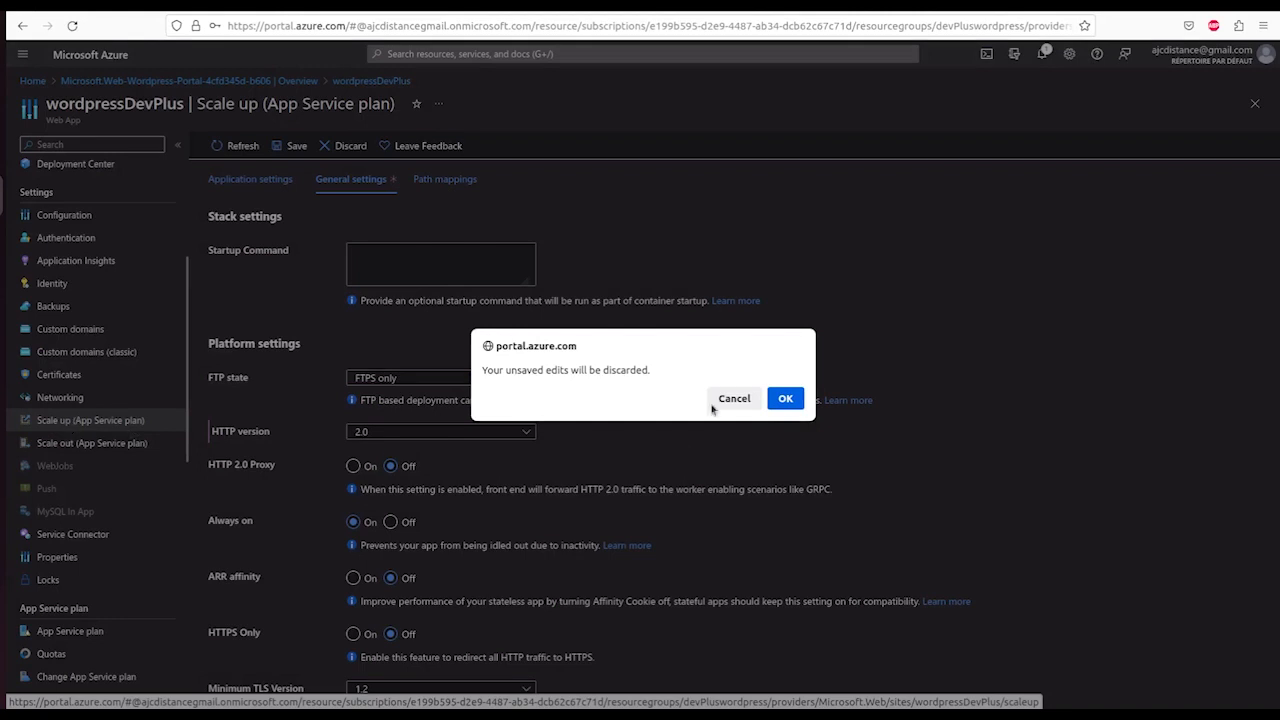
- Discard the unsaved configuration edits and apply the Premium v2 P2V2 pricing tier to the plan
click(786, 398)
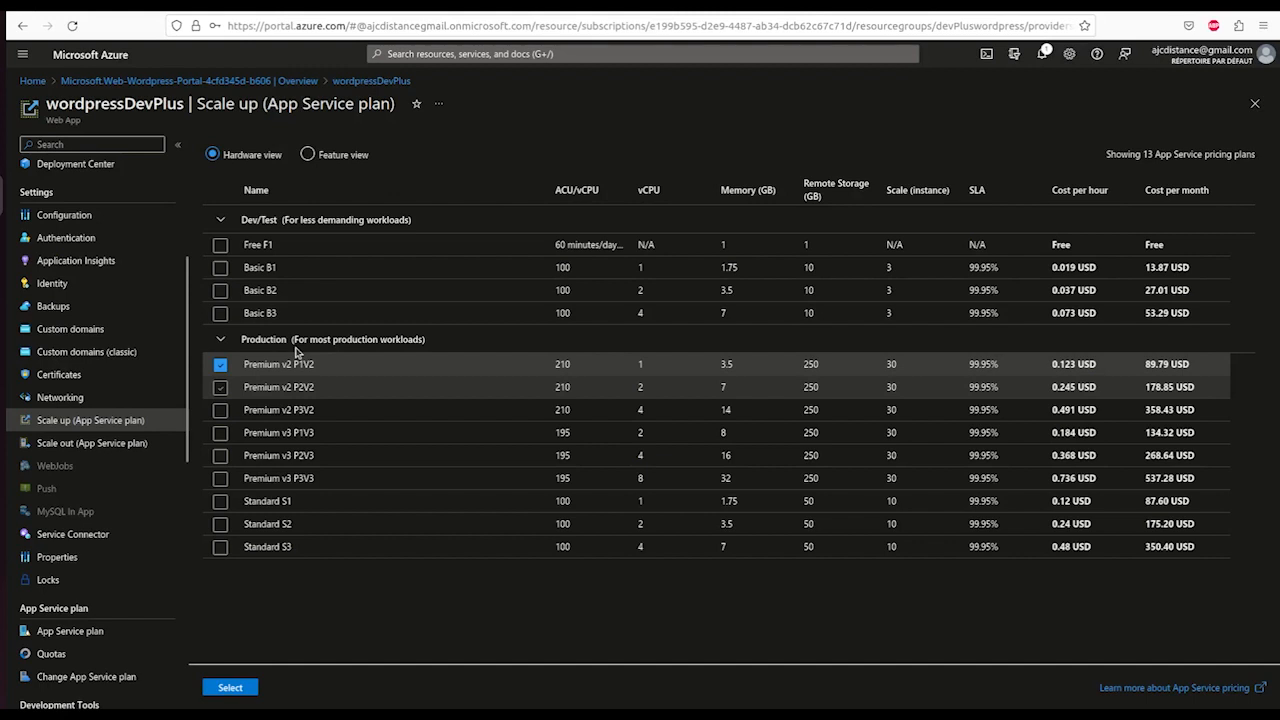
click(300, 387)
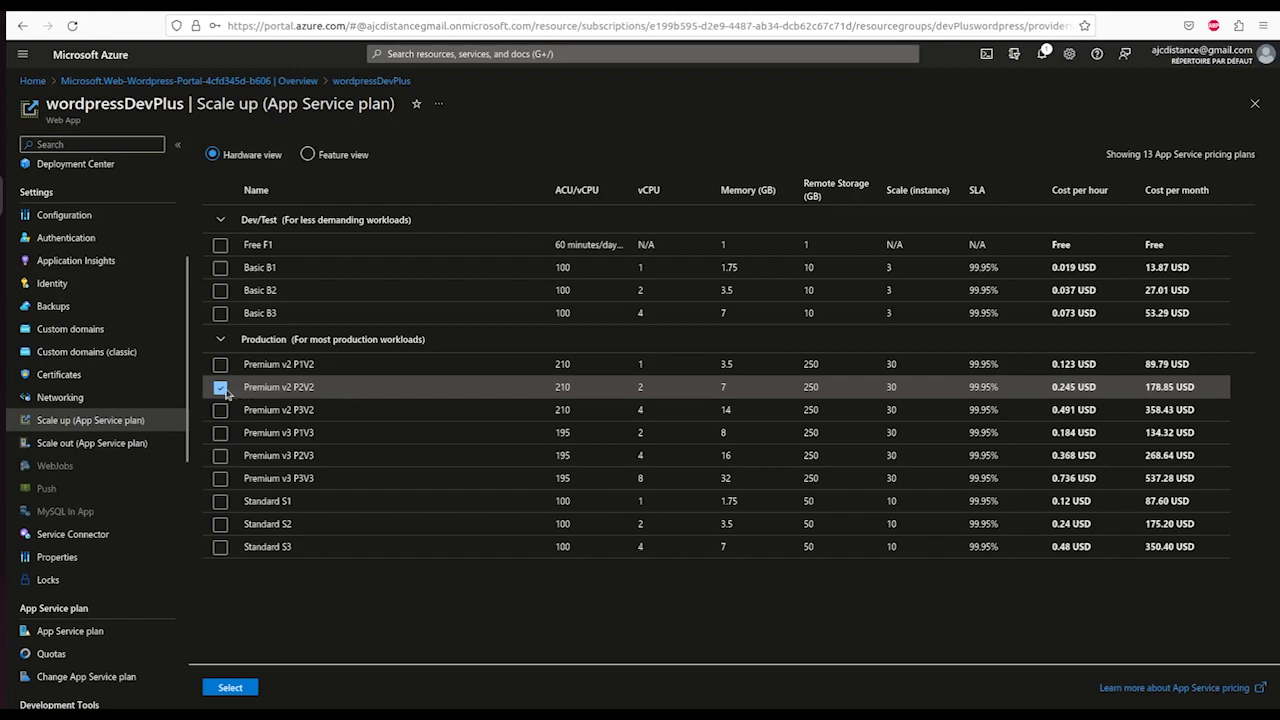
click(230, 688)
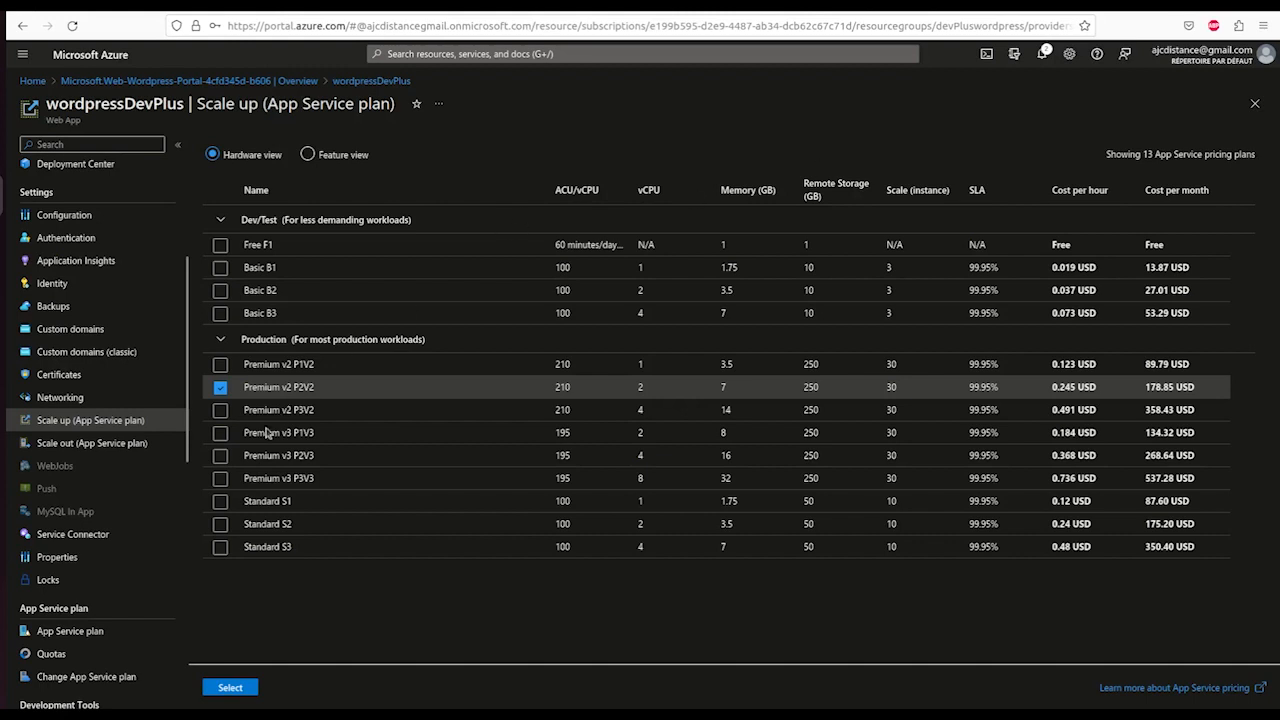
- Compare the Premium v2 P3V2, P2V2 and P1V2 tiers
click(221, 411)
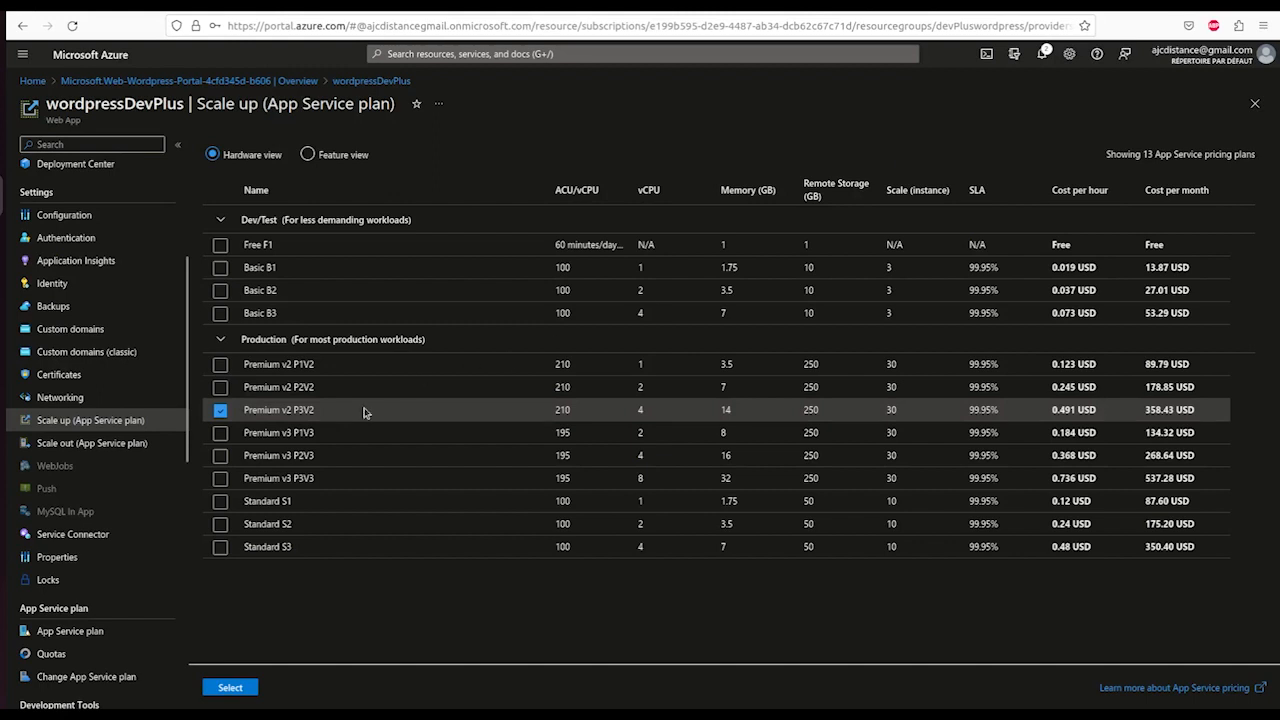
click(221, 388)
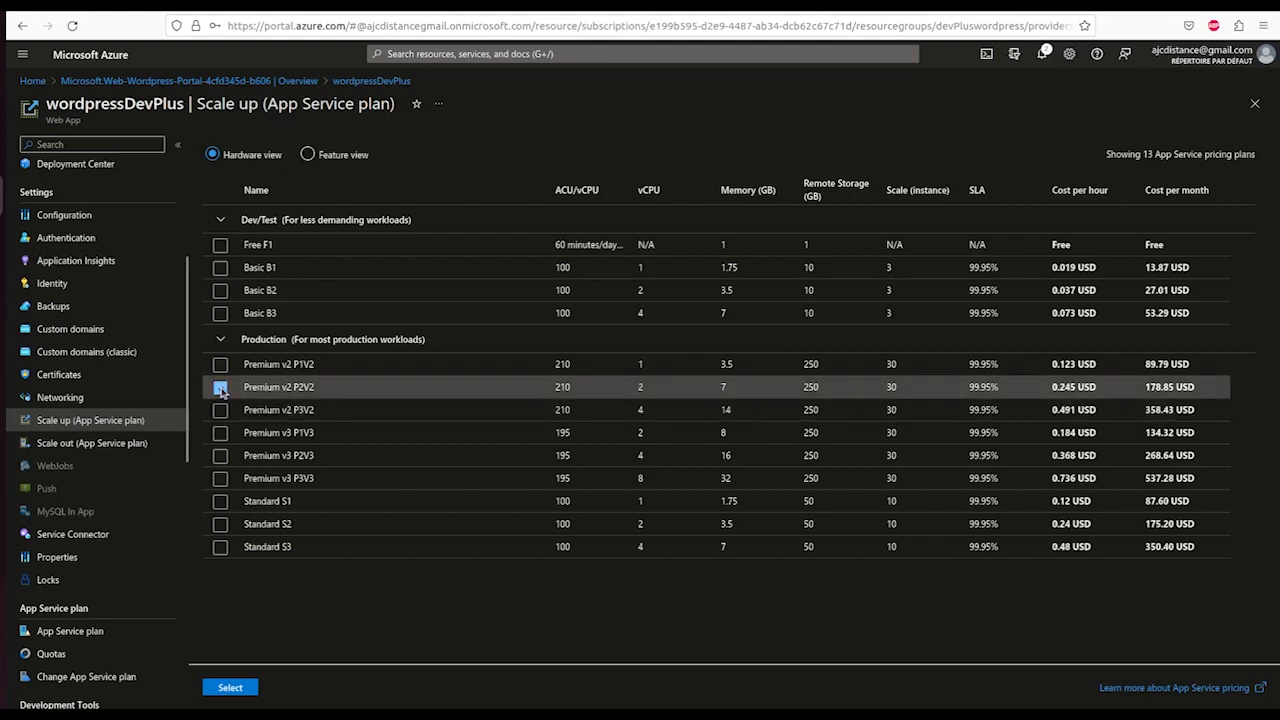
click(221, 366)
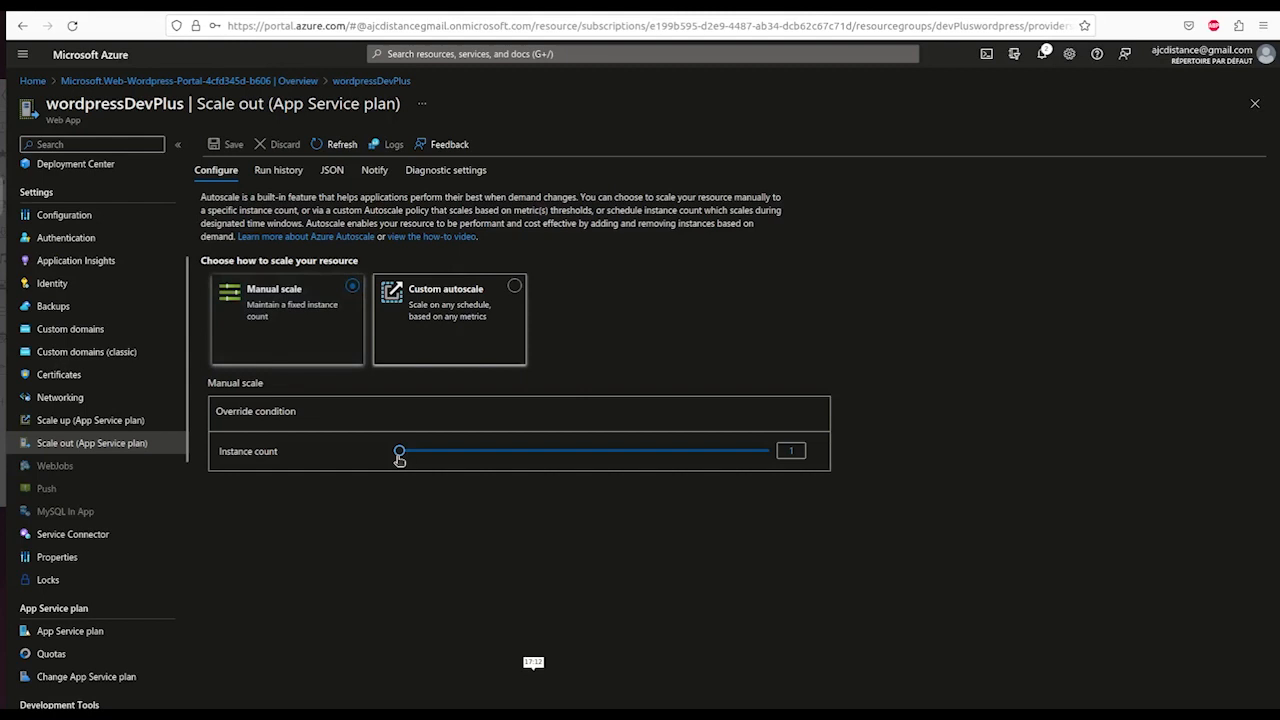
- Settle the manual instance count at 2, then switch scaling to Custom autoscale
drag(400, 453, 442, 456)
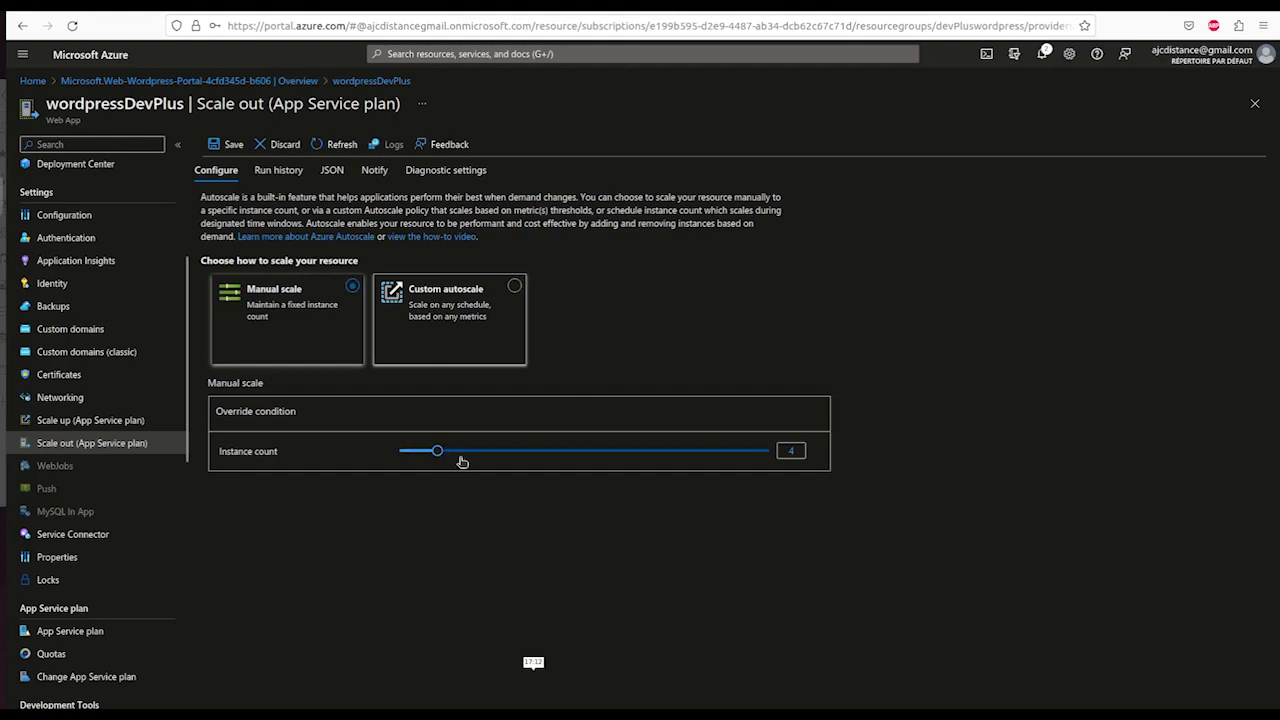
click(460, 454)
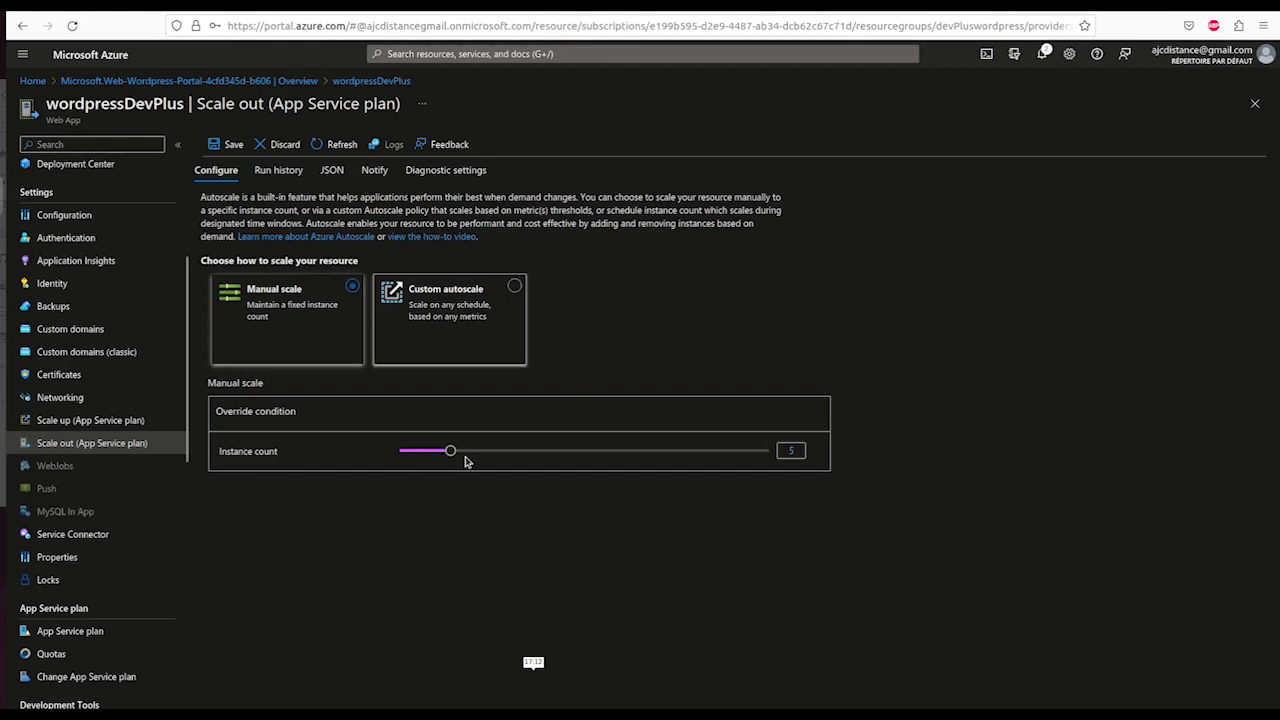
drag(453, 455, 410, 454)
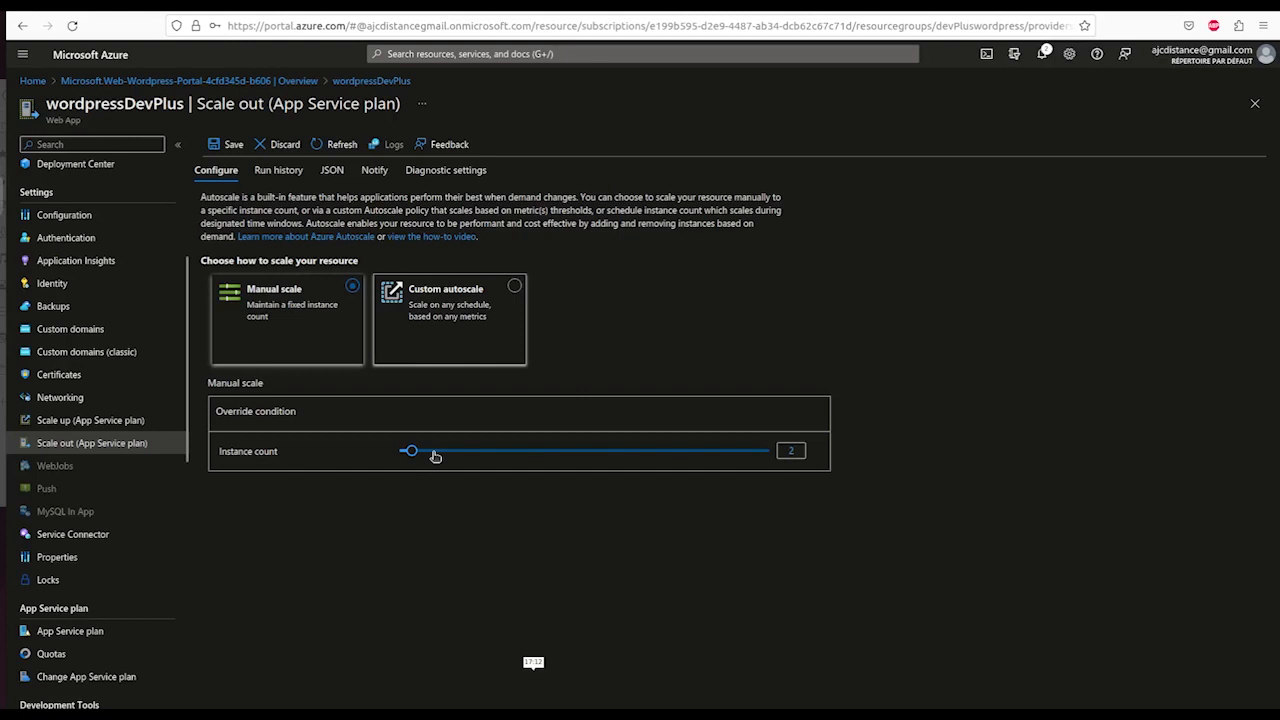
click(514, 285)
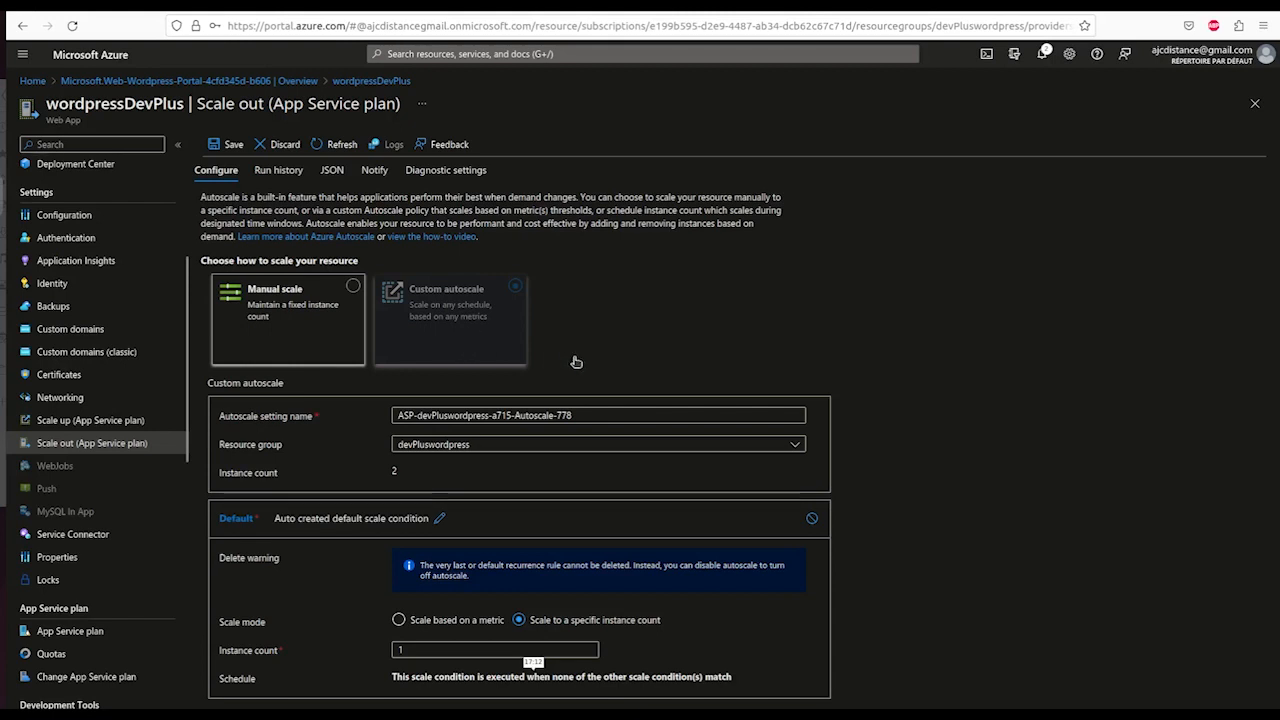
- Make the default condition scale based on a metric and begin adding a scale rule
scroll(576, 362, down, 1)
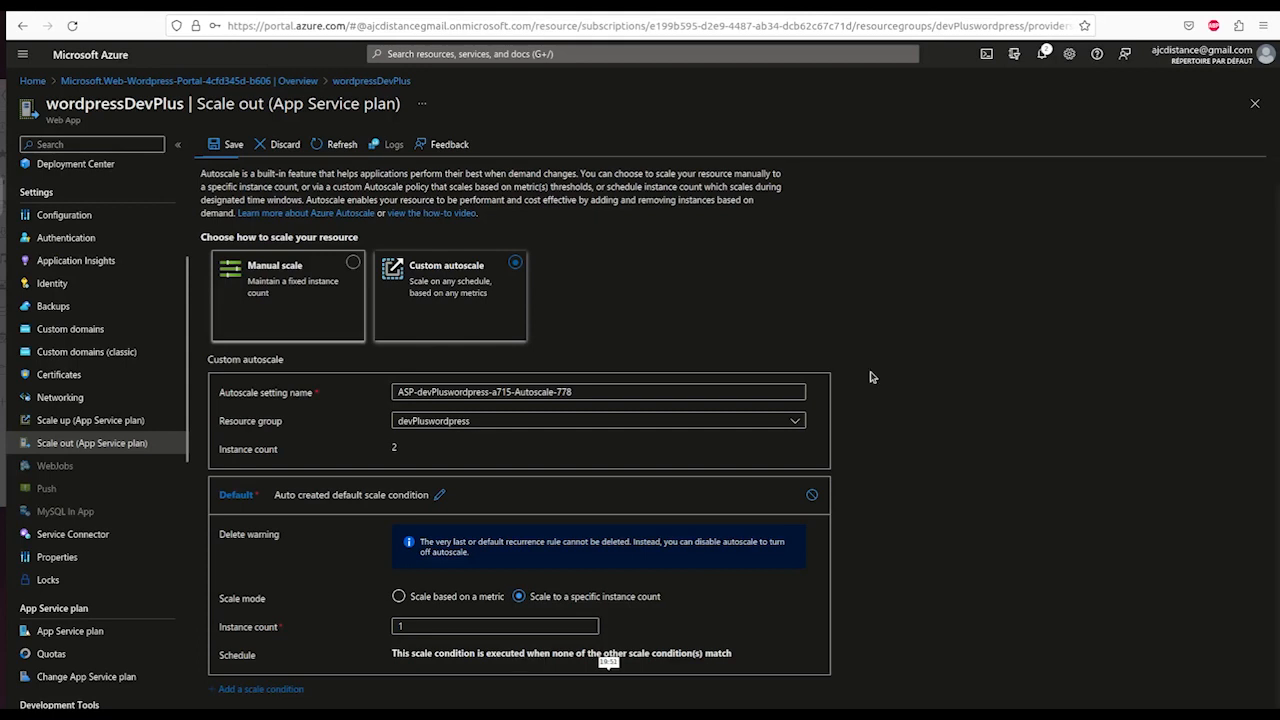
click(400, 597)
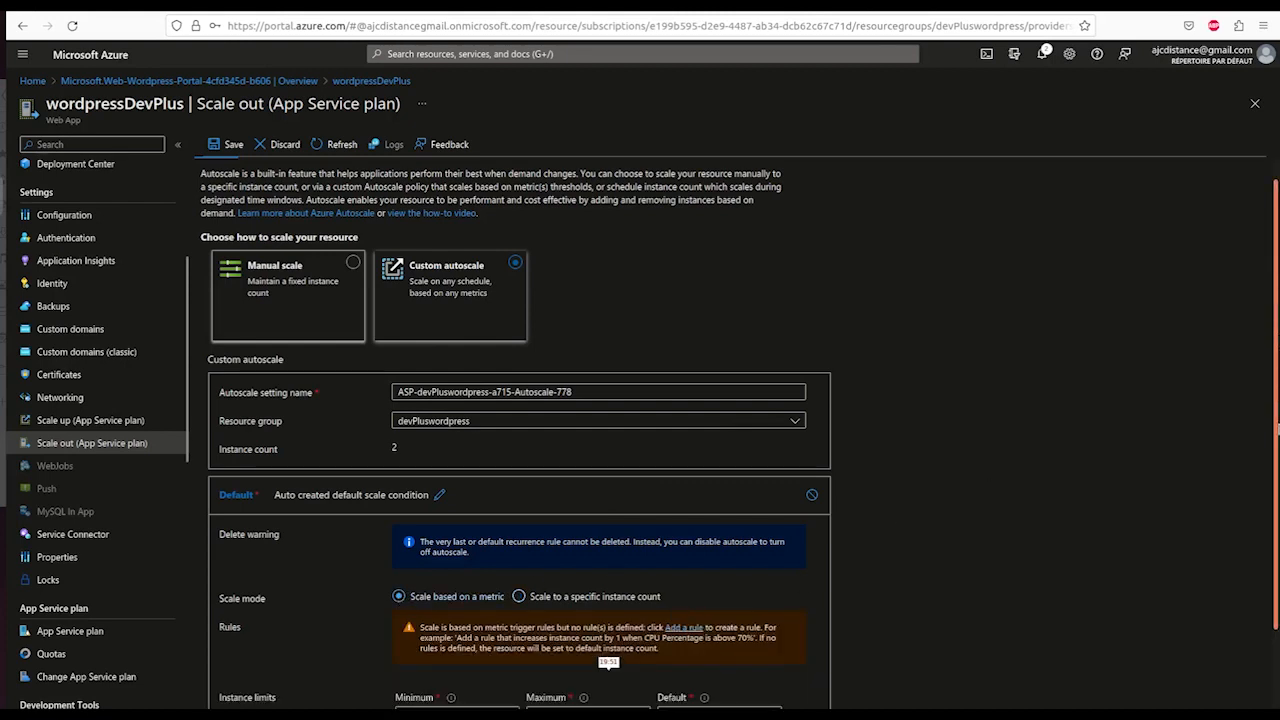
scroll(692, 571, down, 1)
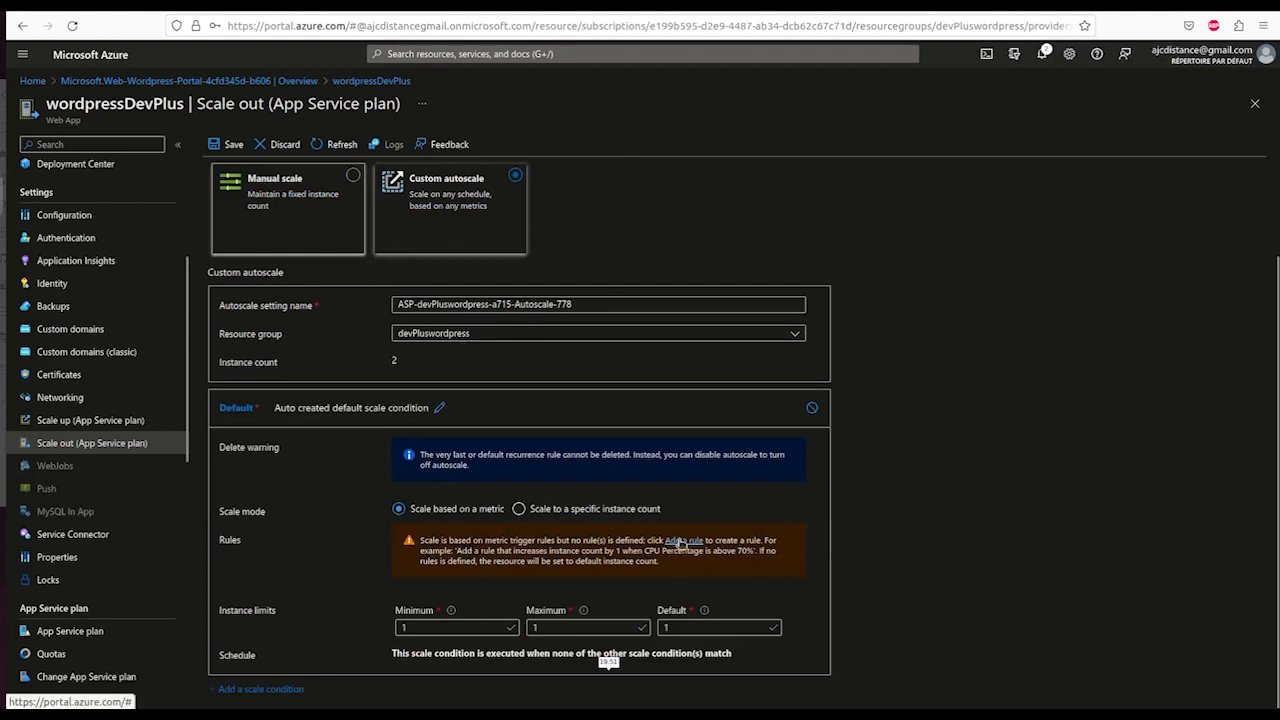
click(682, 541)
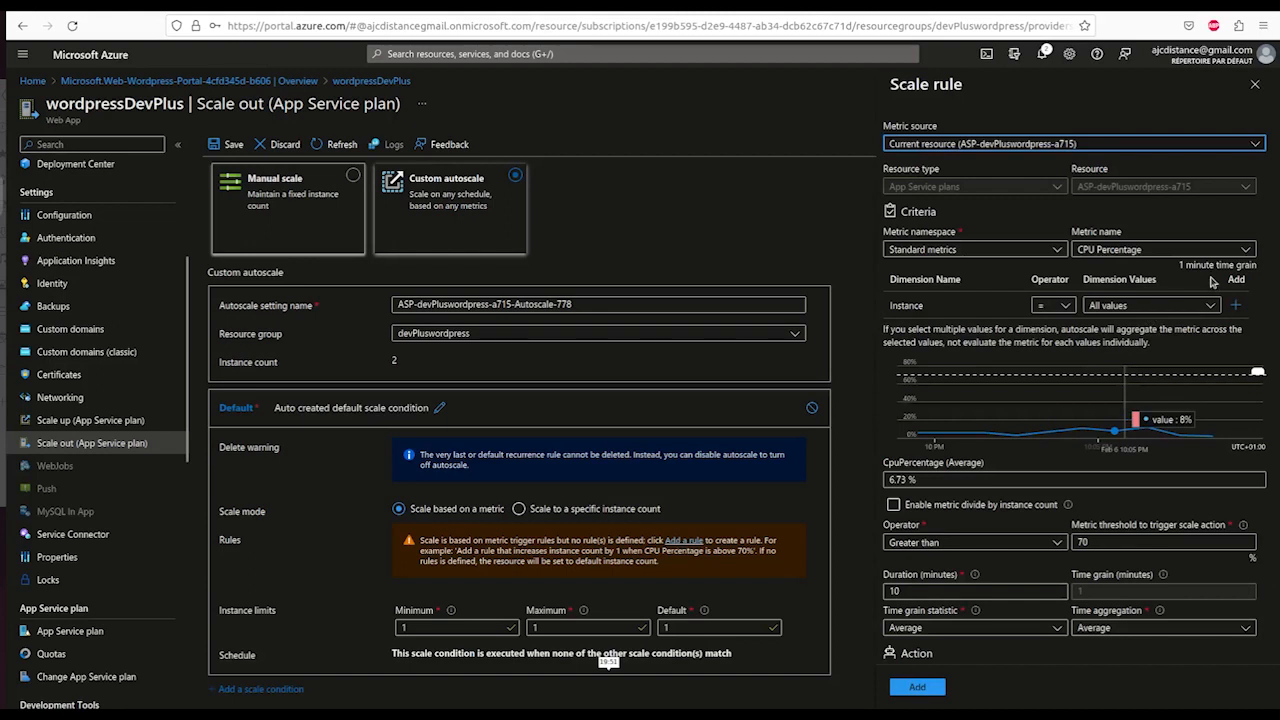
- Add a scale-out rule: CPU Percentage greater than 40 increases instance count by 2
click(1248, 250)
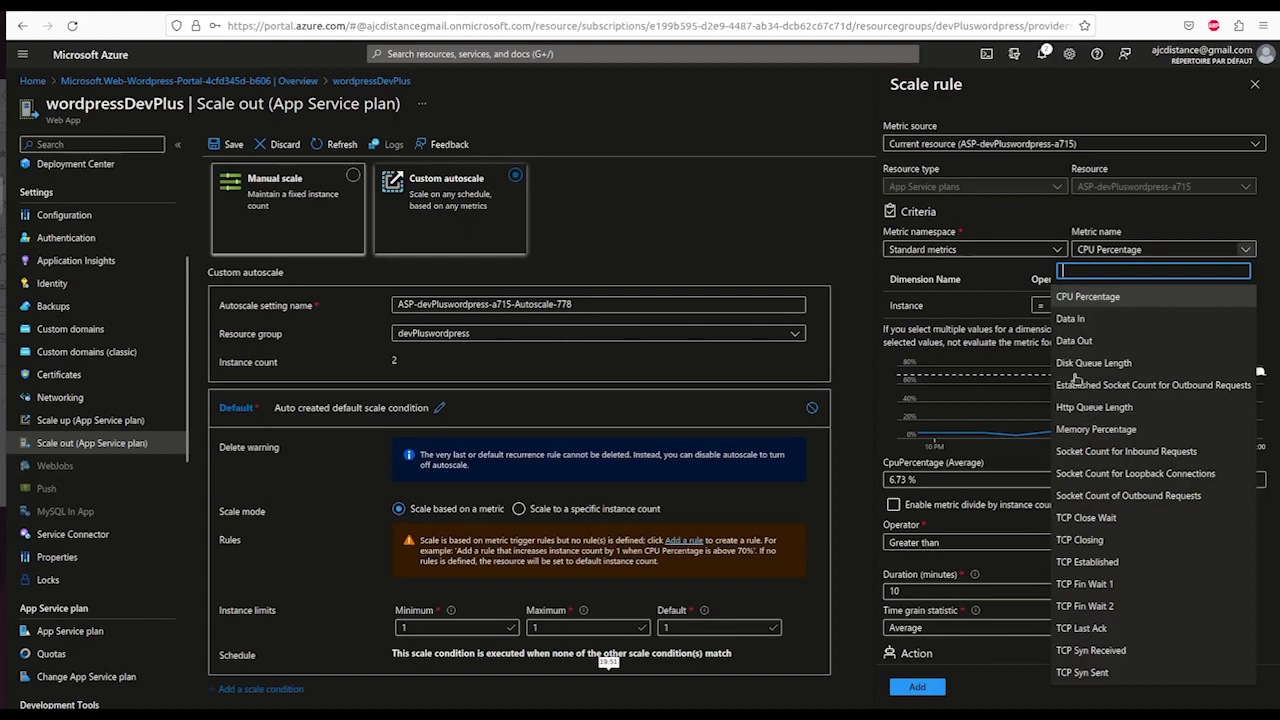
click(1097, 296)
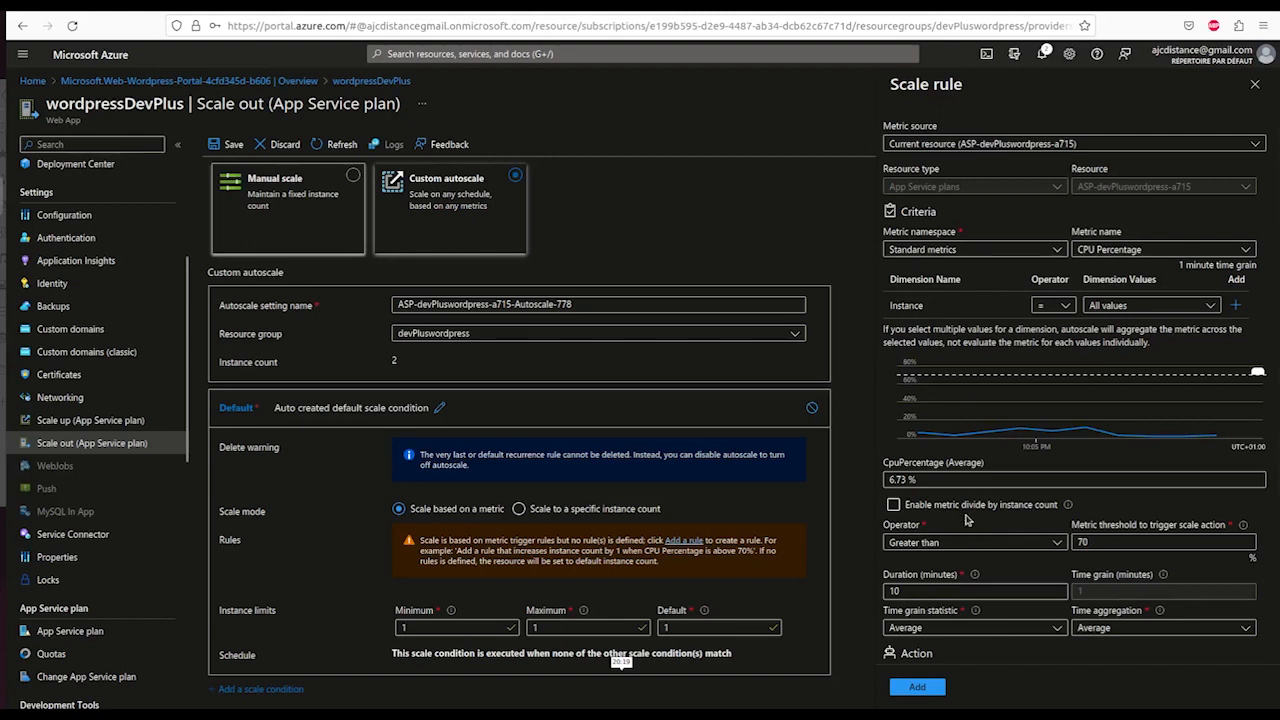
click(1017, 547)
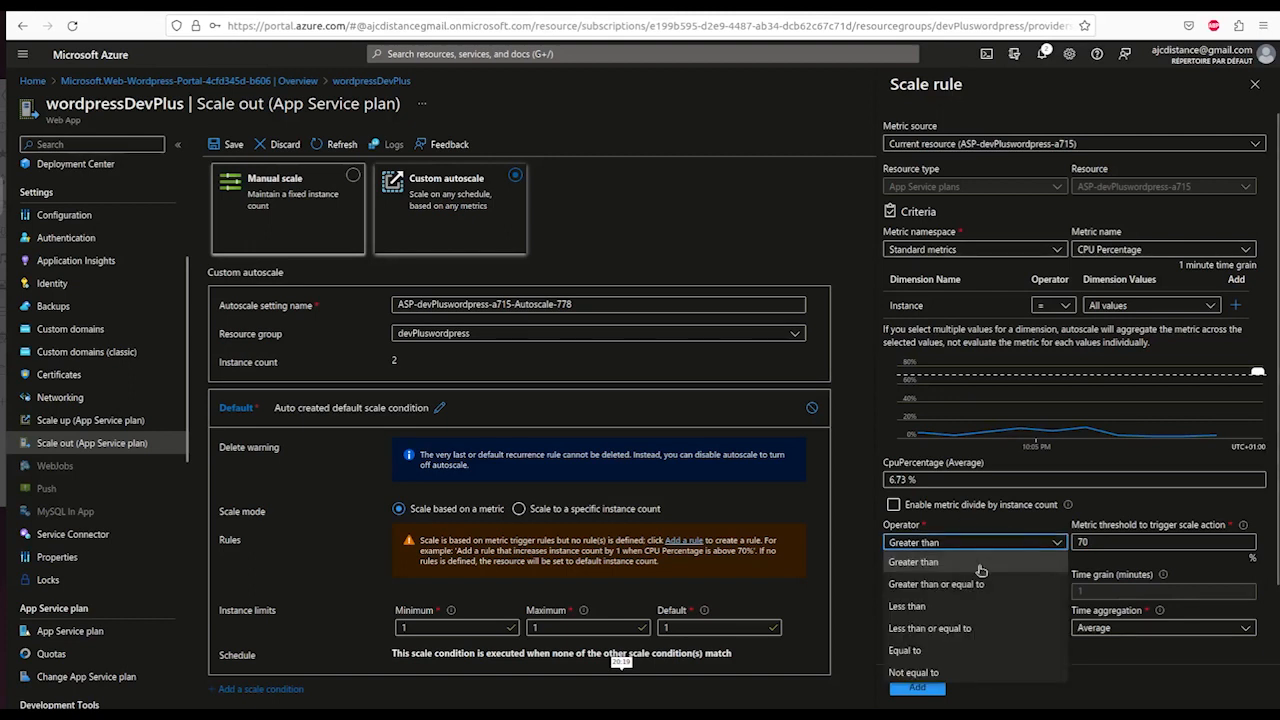
click(982, 564)
click(1107, 541)
key(BackSpace)
key(BackSpace)
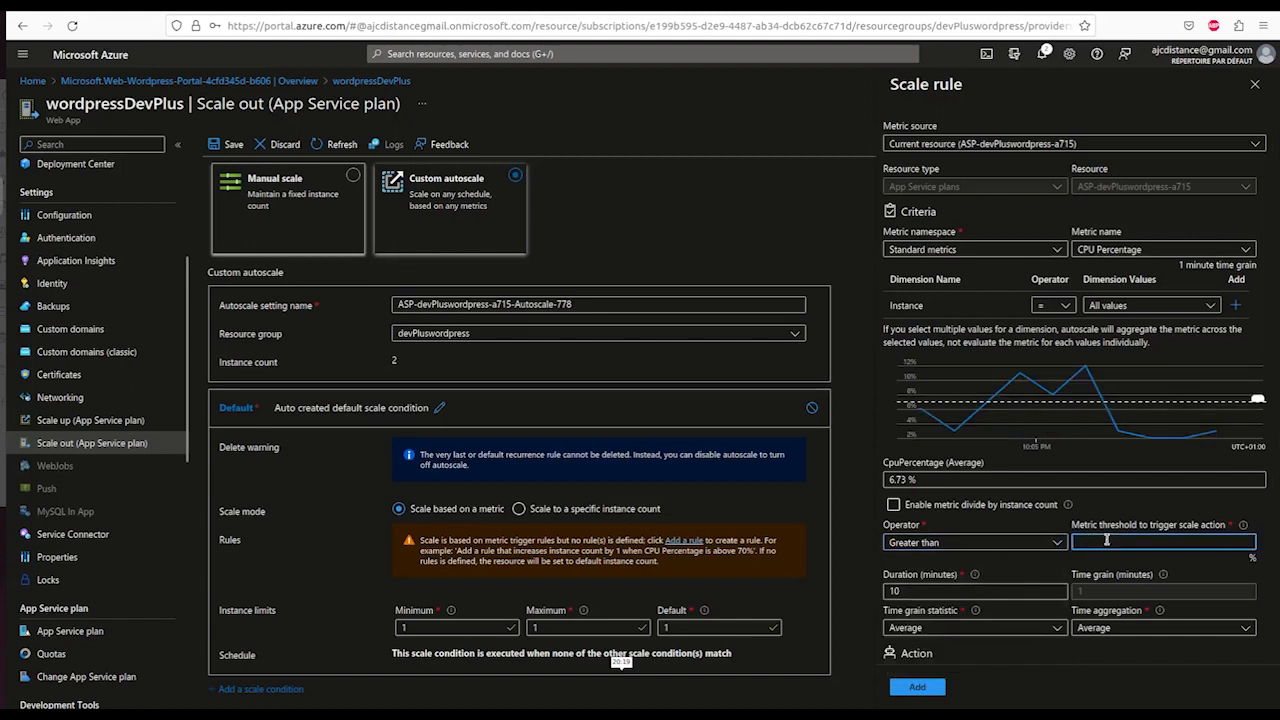
text(40)
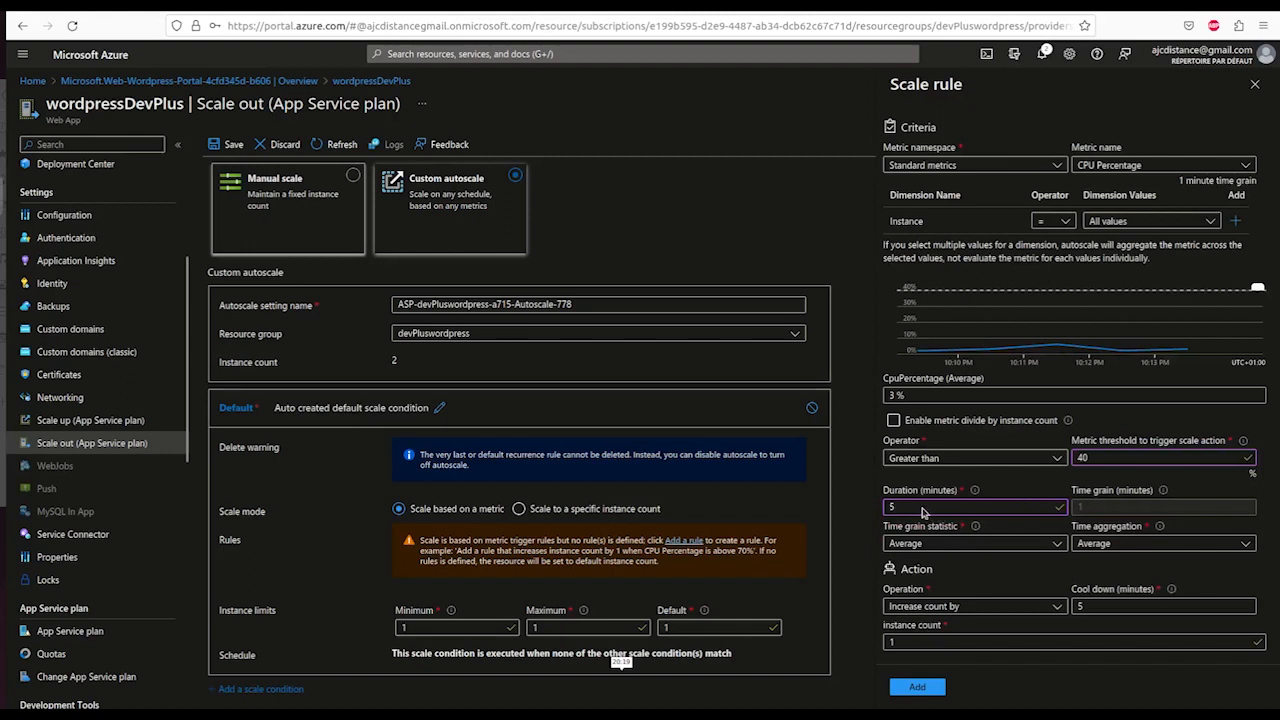
drag(918, 511, 893, 508)
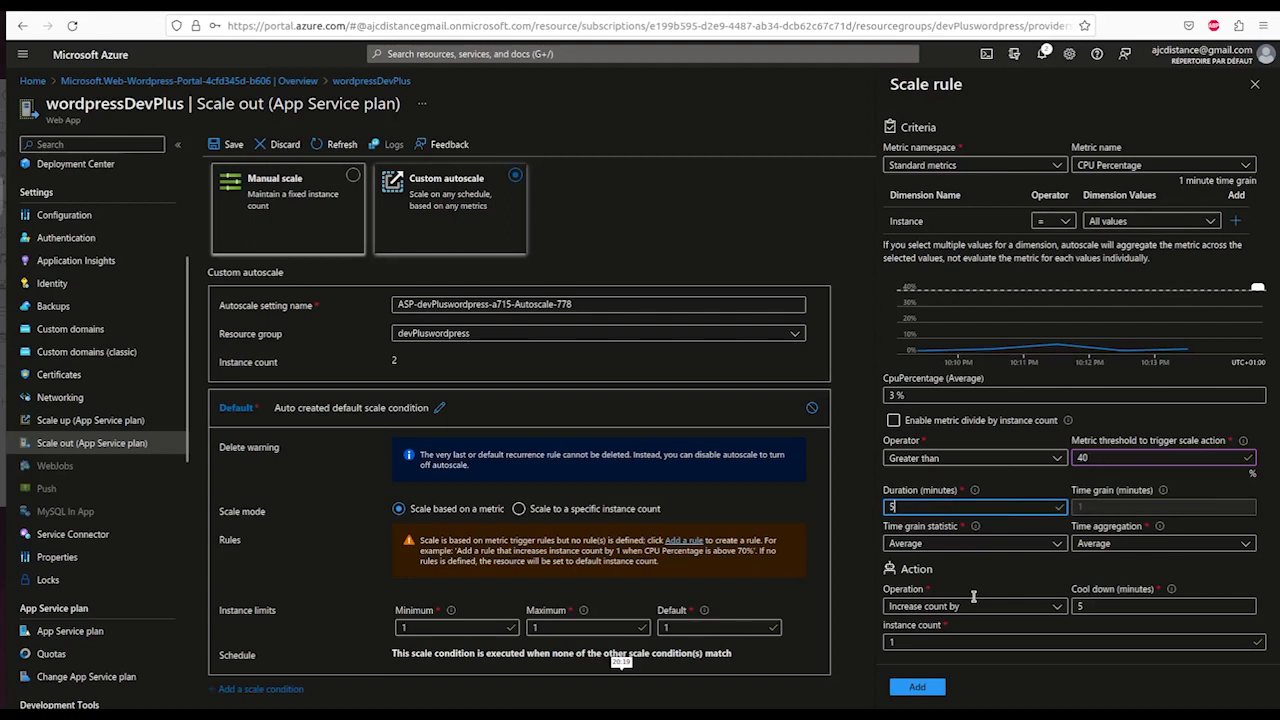
click(905, 642)
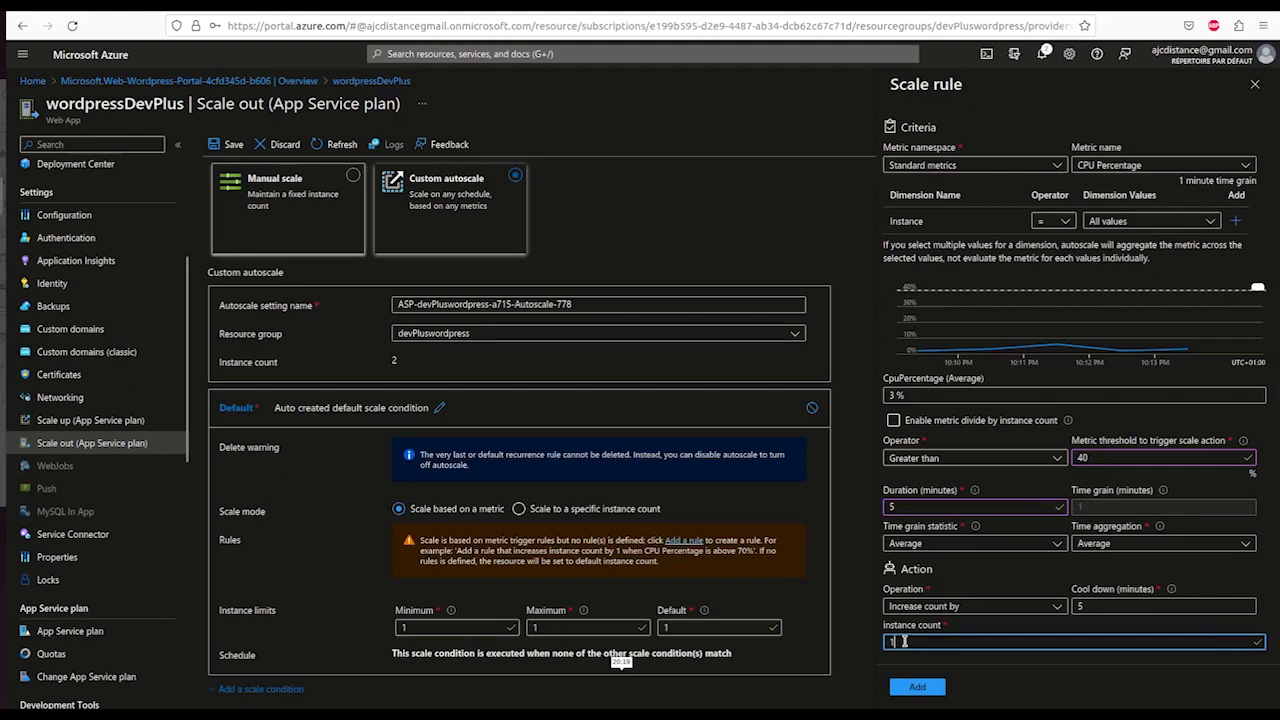
key(BackSpace)
text(2)
click(918, 688)
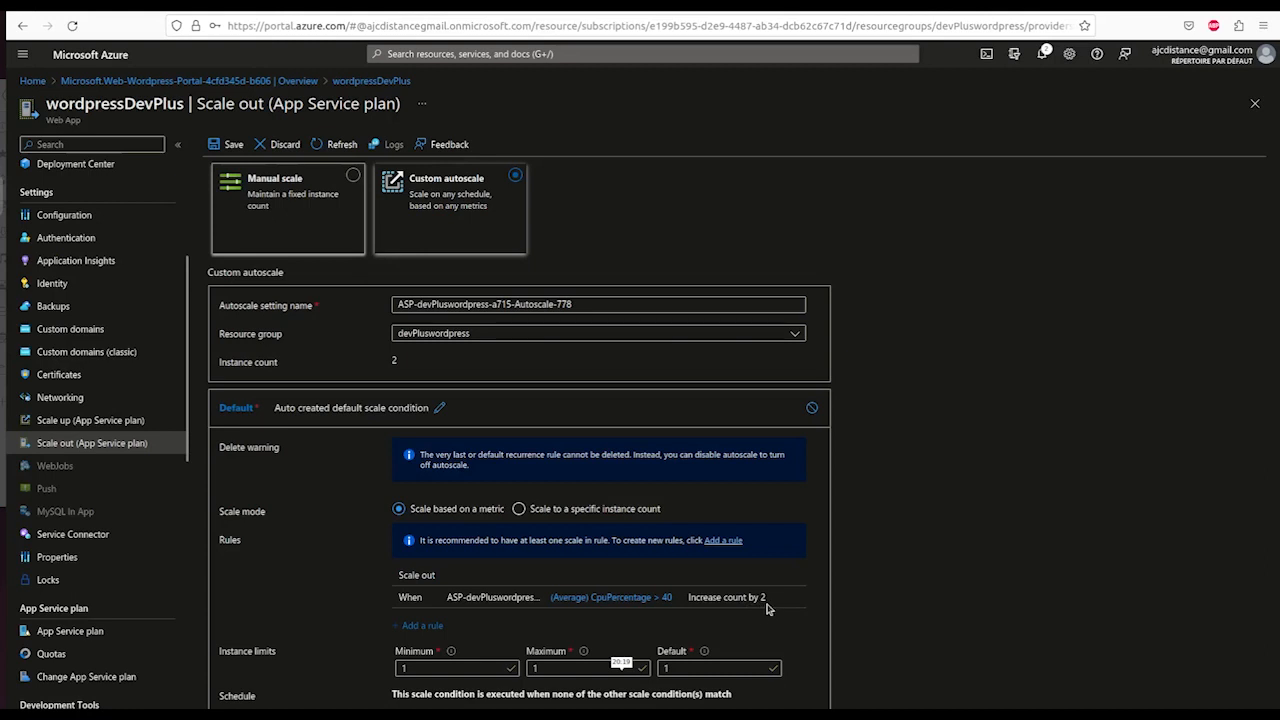
- Add another scale condition to the autoscale setting
scroll(590, 650, down, 1)
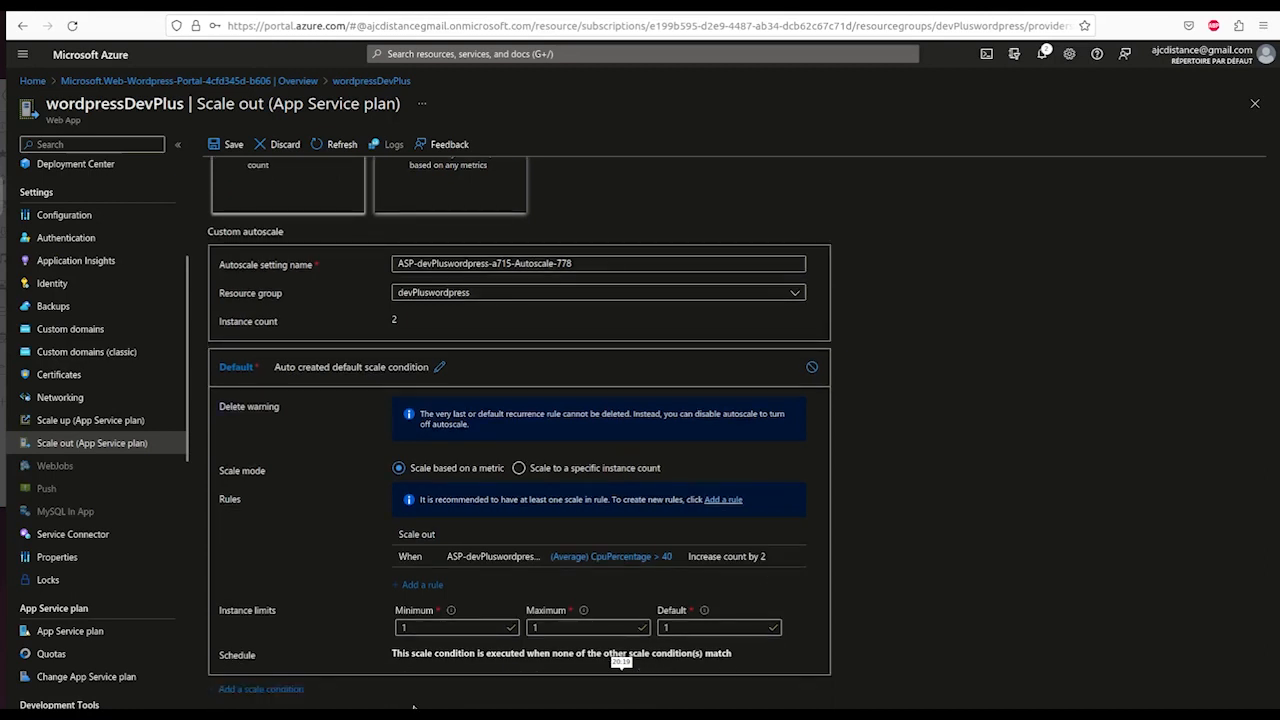
click(258, 689)
scroll(1120, 524, down, 1)
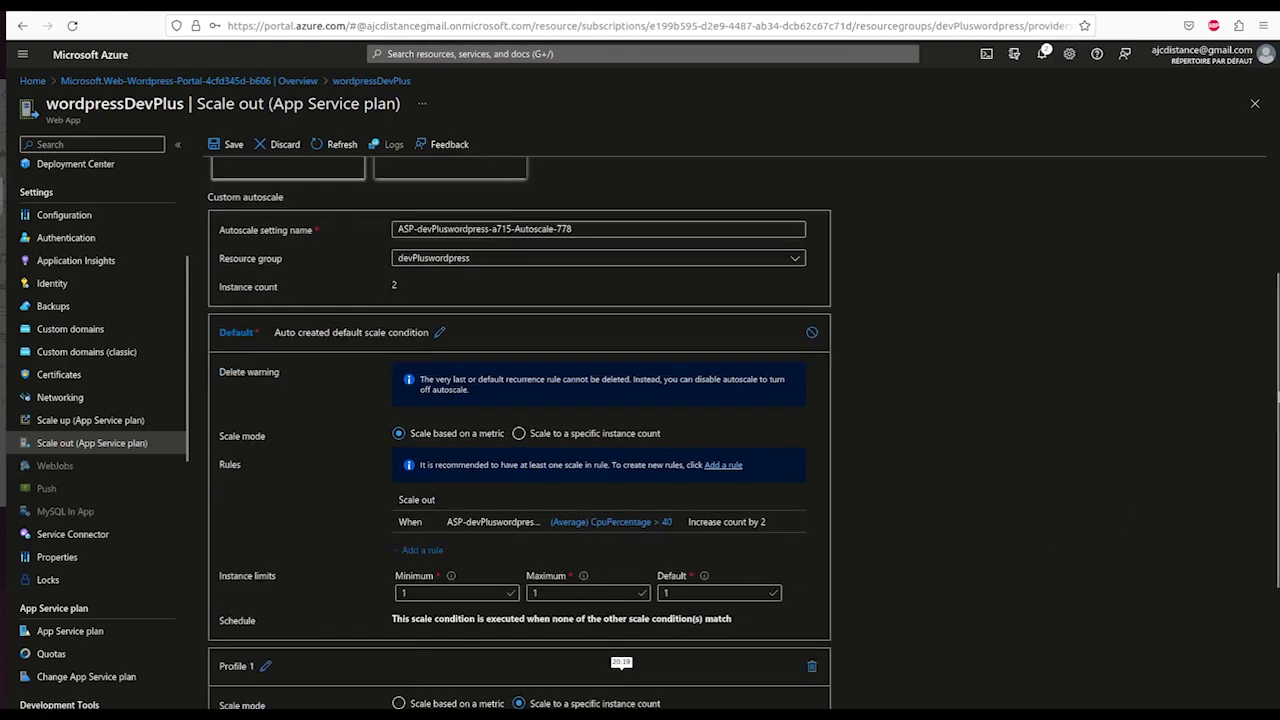
scroll(520, 450, down, 5)
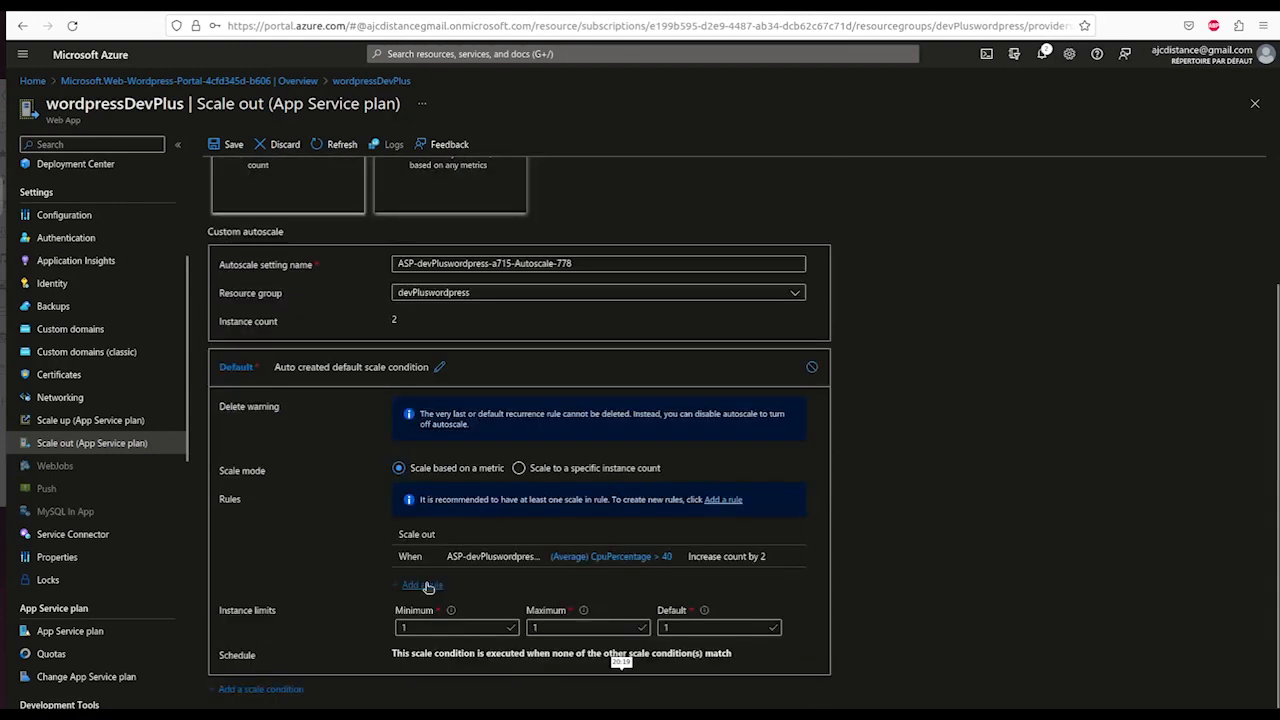
- Start a new scale rule triggered when CPU Percentage is less than 20
click(424, 585)
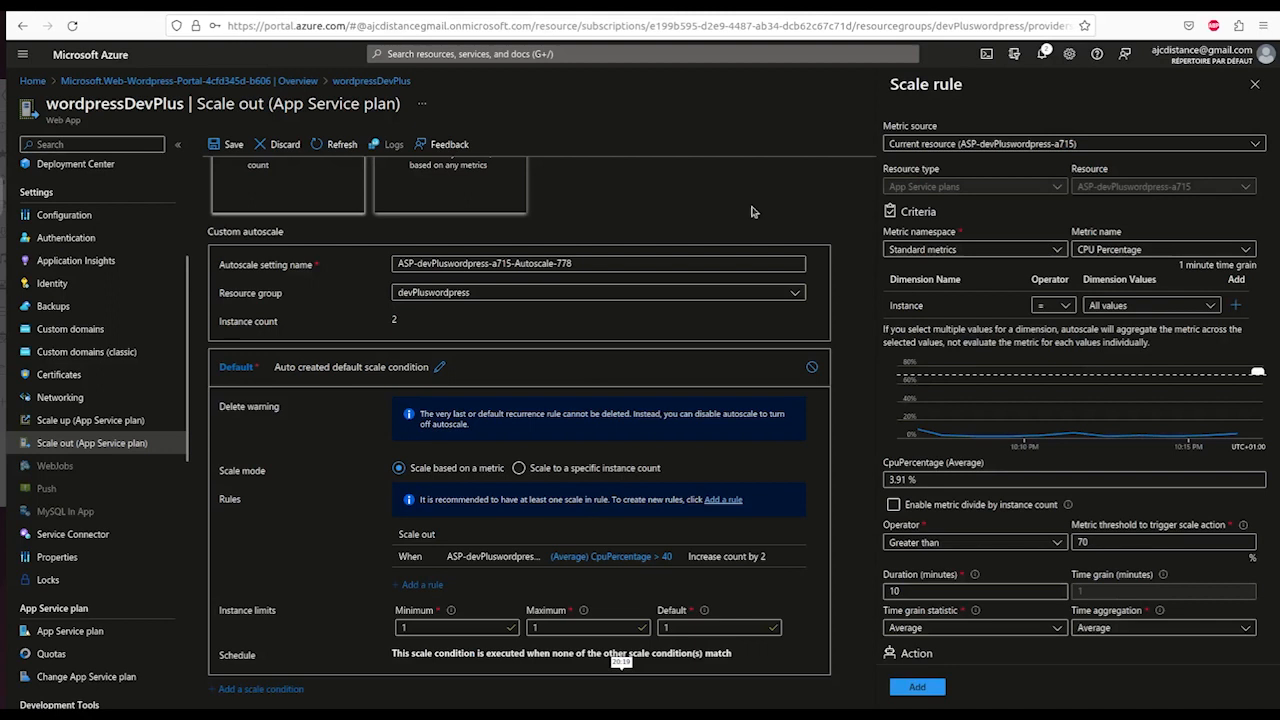
click(1058, 544)
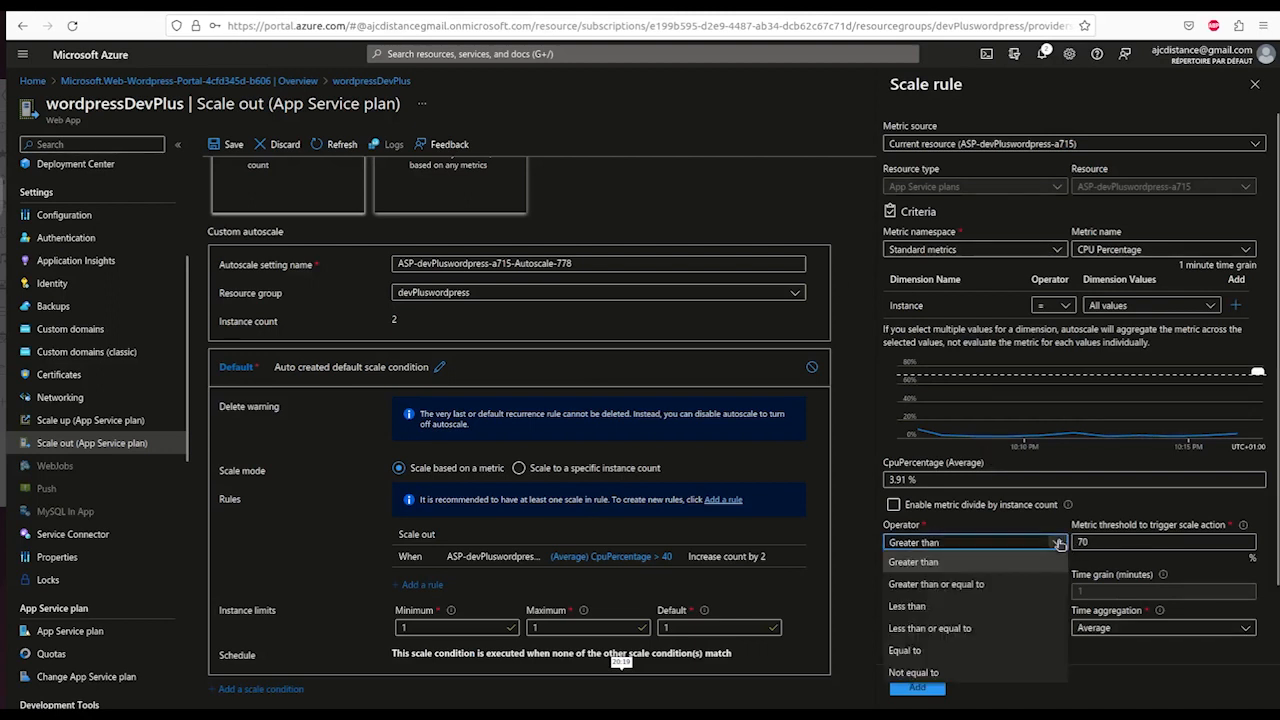
click(984, 607)
click(1098, 541)
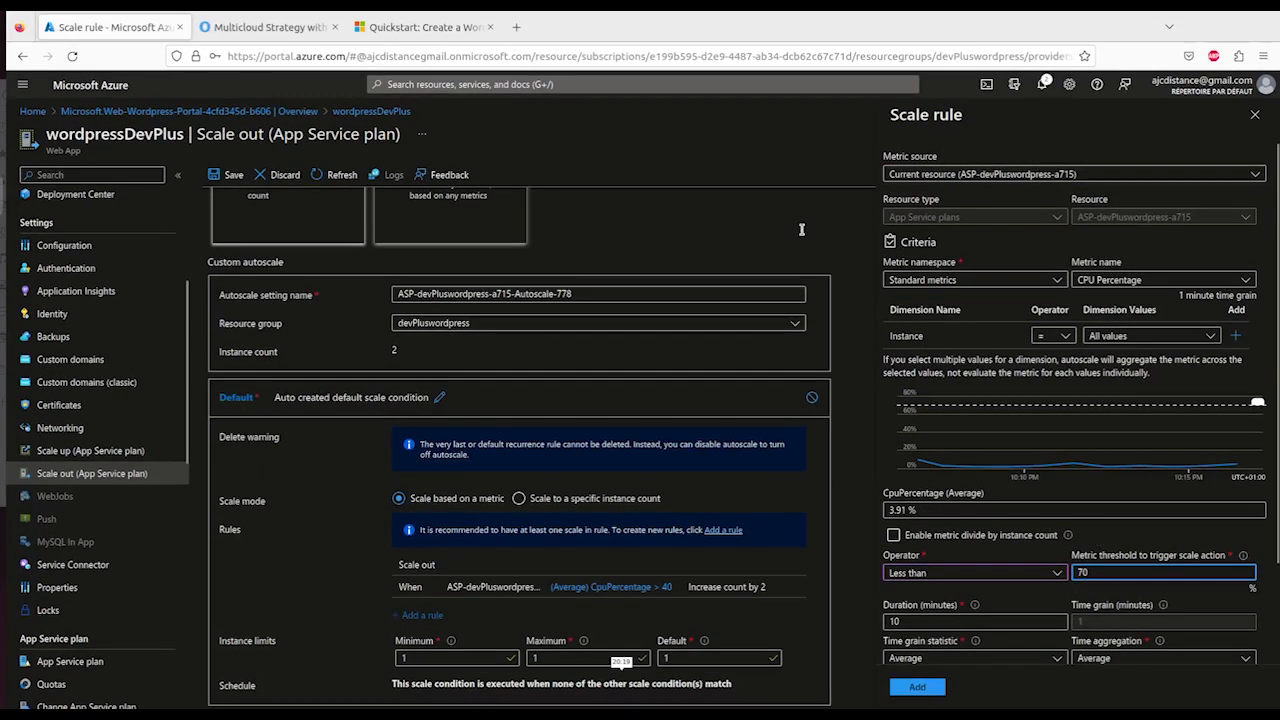
click(799, 235)
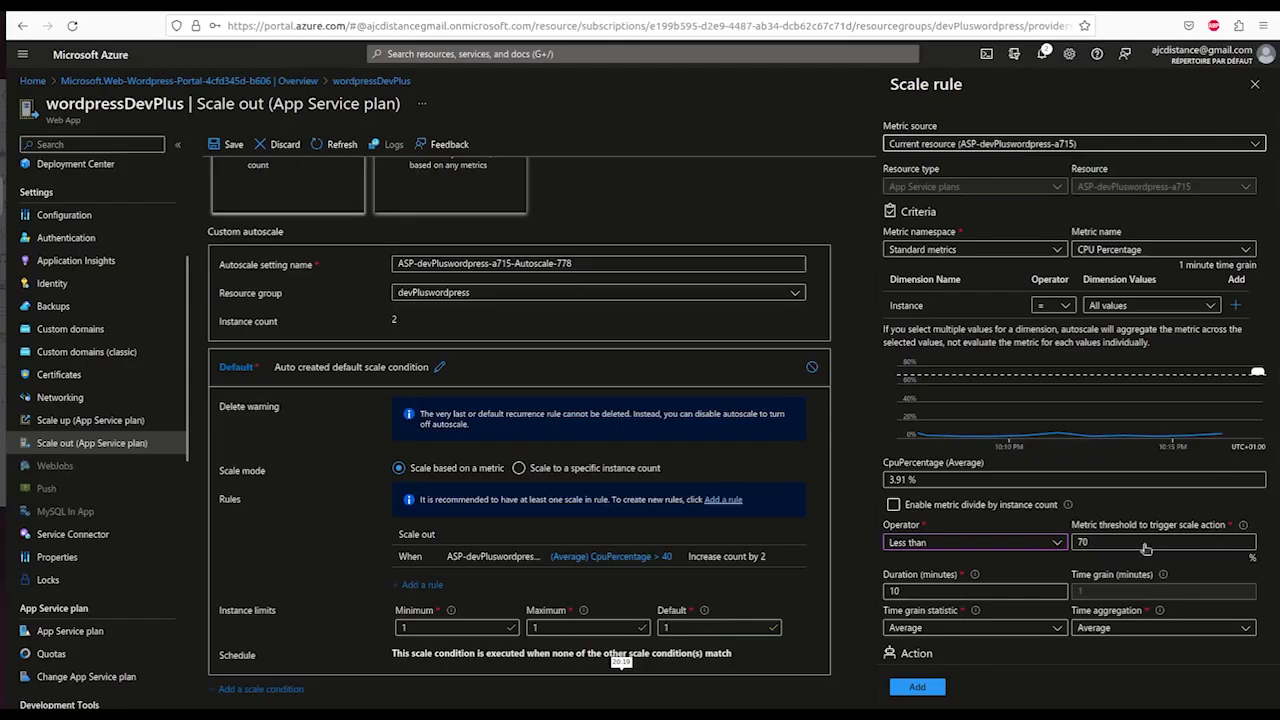
click(1114, 541)
key(BackSpace)
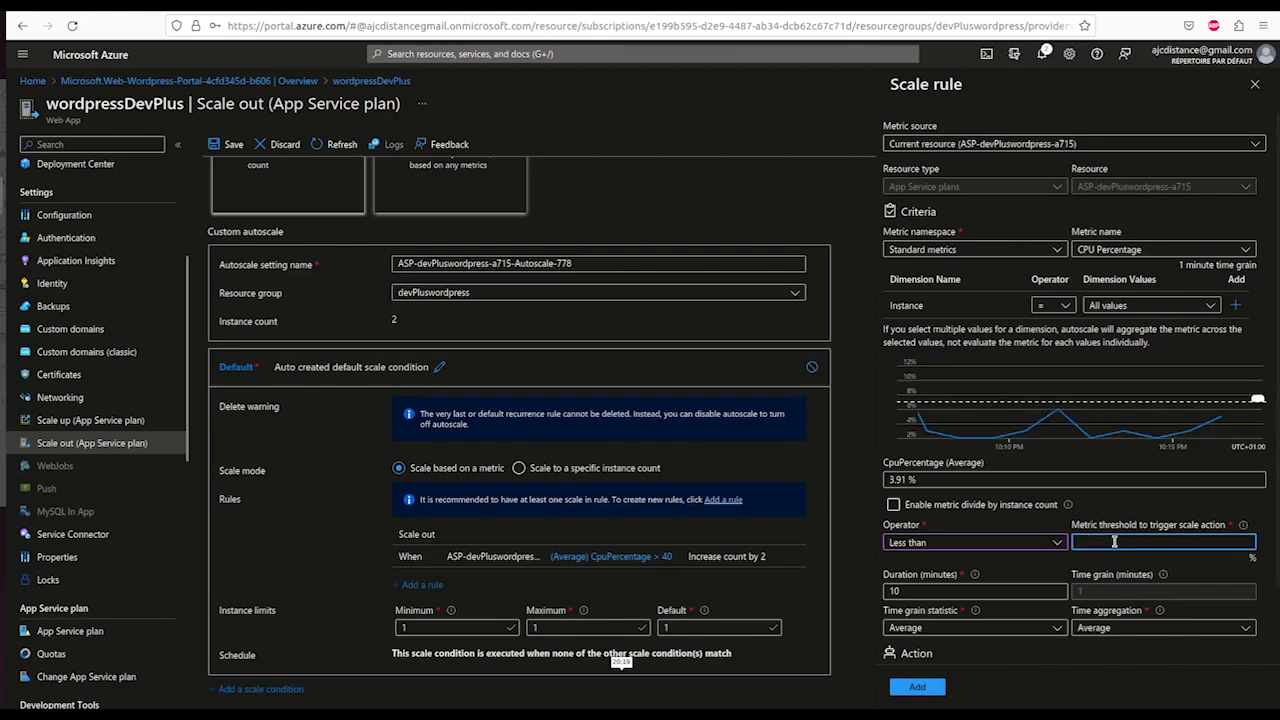
text(20)
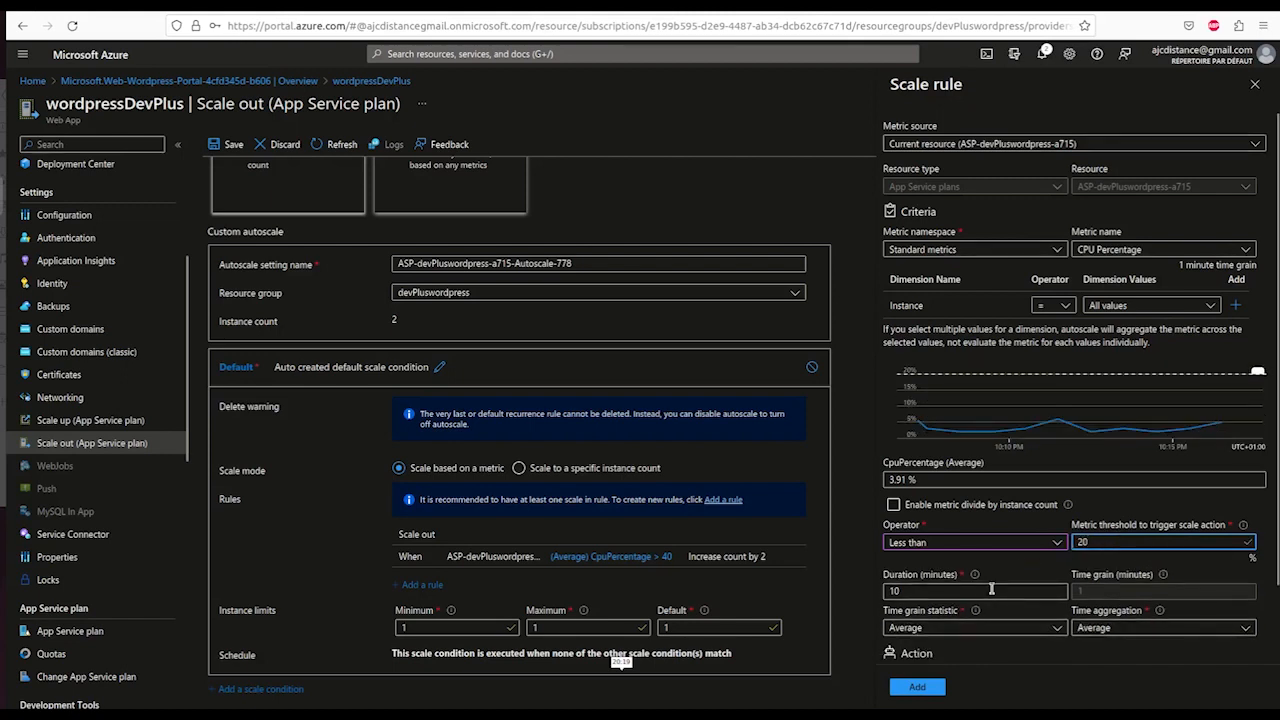
- Set the rule's duration to 5 minutes and increase by 2 instances, then add it
click(910, 591)
key(BackSpace)
key(BackSpace)
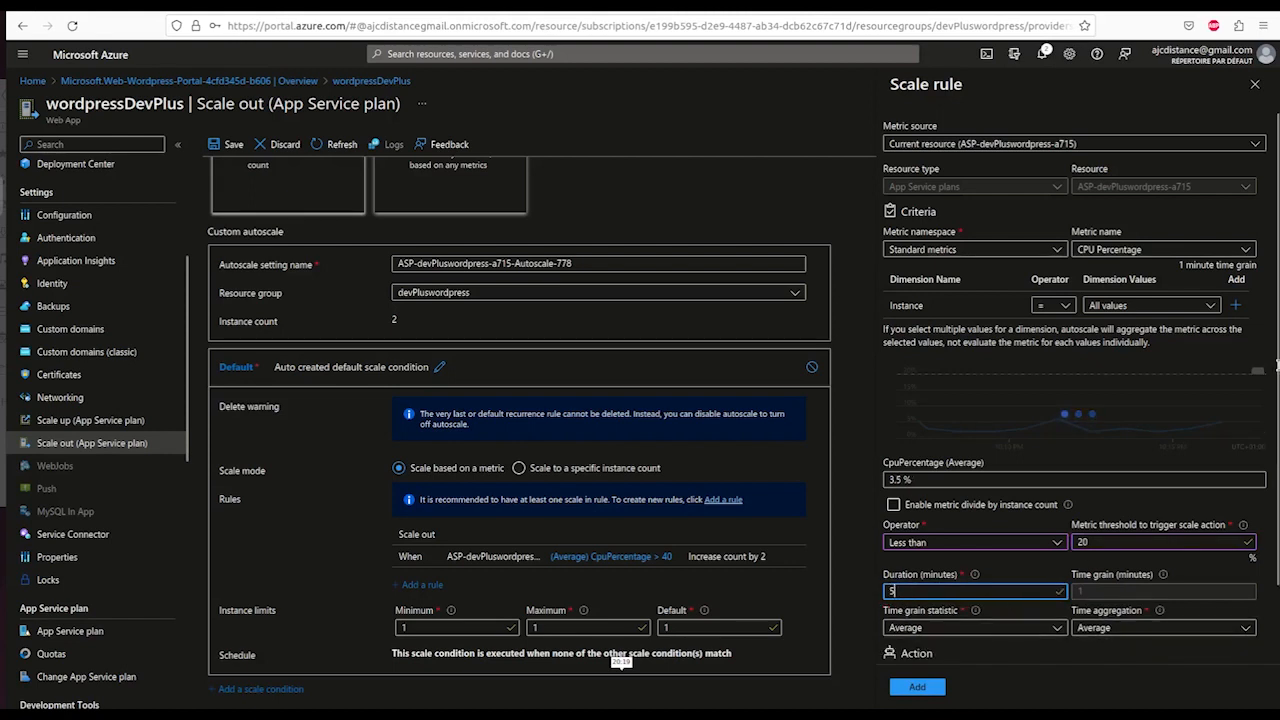
scroll(1277, 433, down, 2)
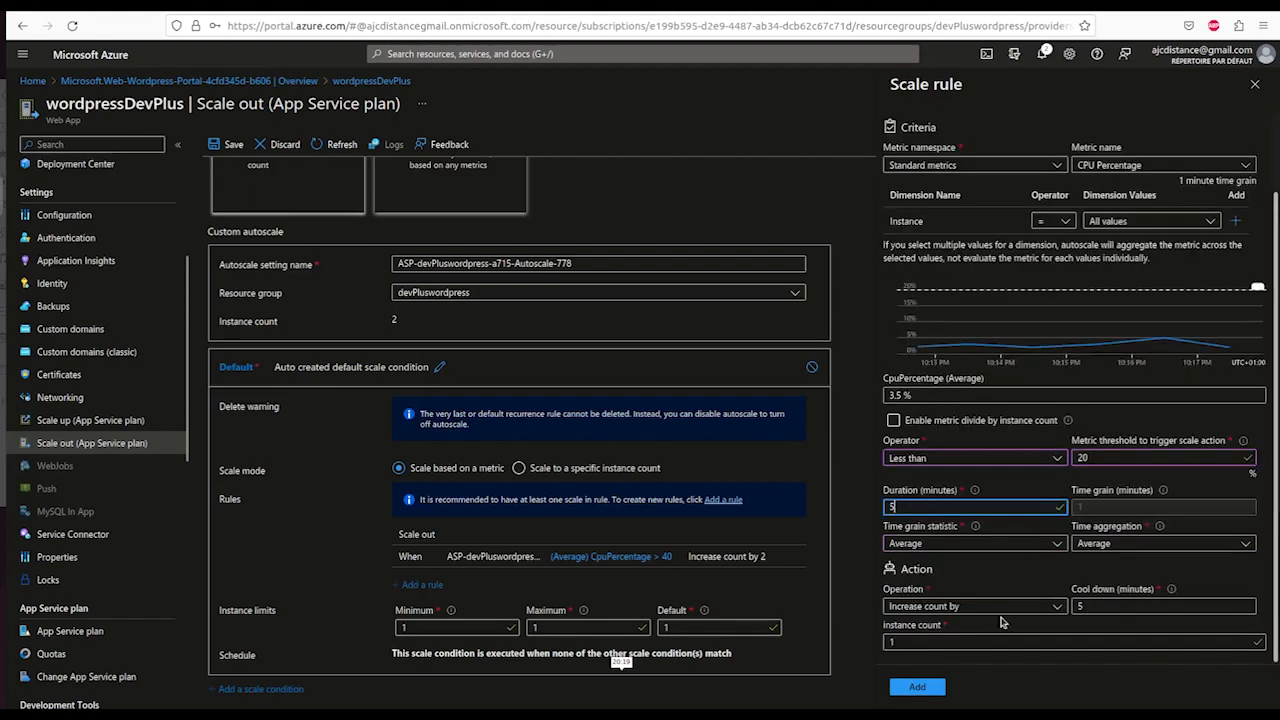
click(917, 641)
key(BackSpace)
text(2)
click(917, 687)
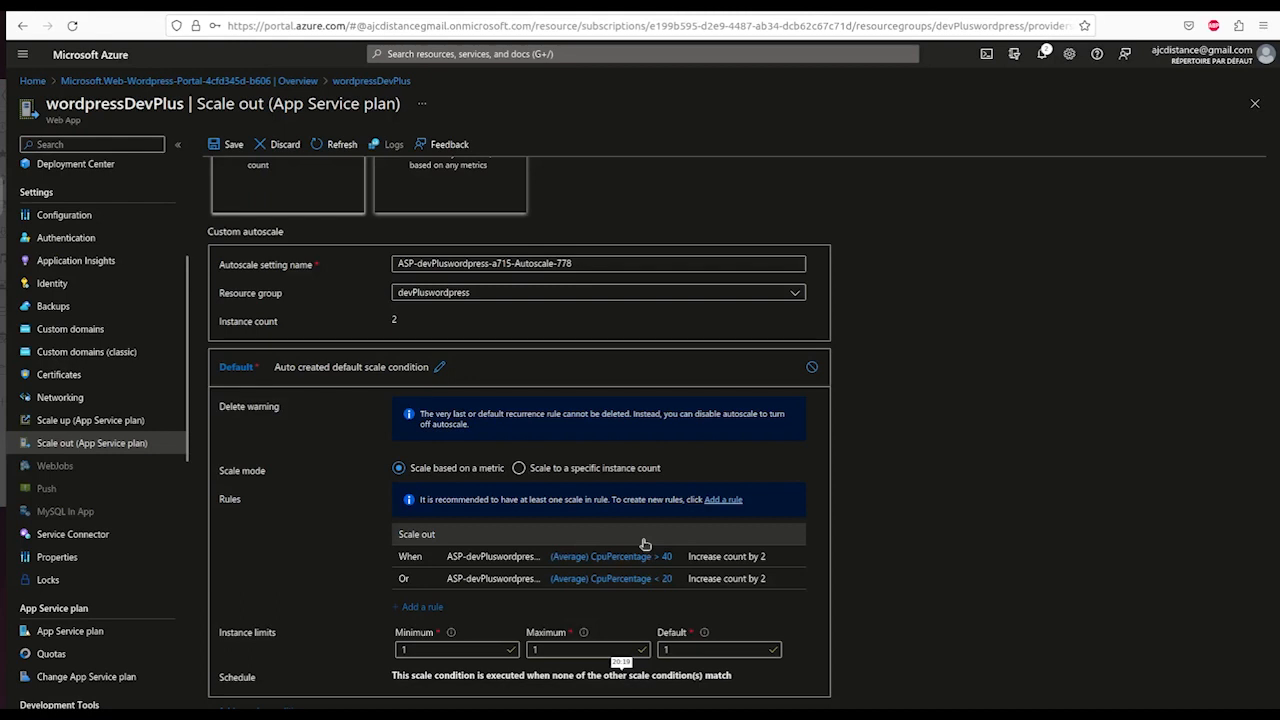
- Enter instance limits of minimum 2 and maximum 5, leaving default at 2
scroll(645, 543, down, 1)
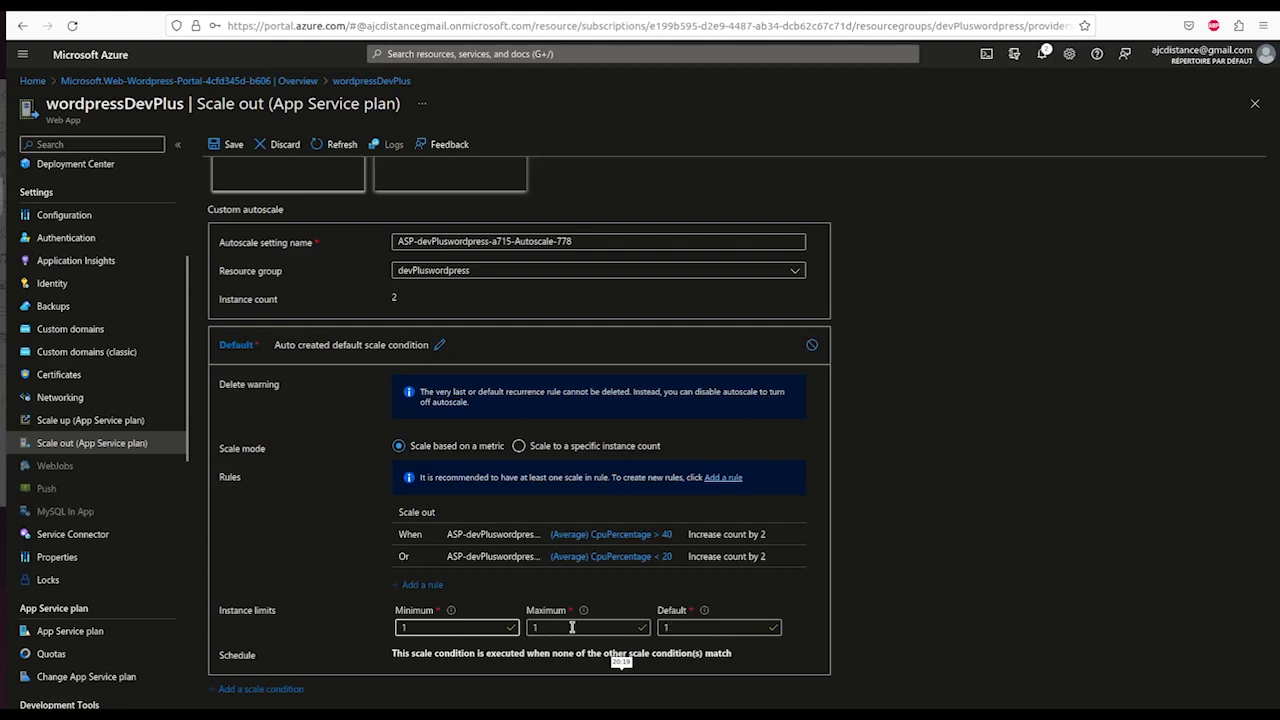
double_click(411, 628)
text(2)
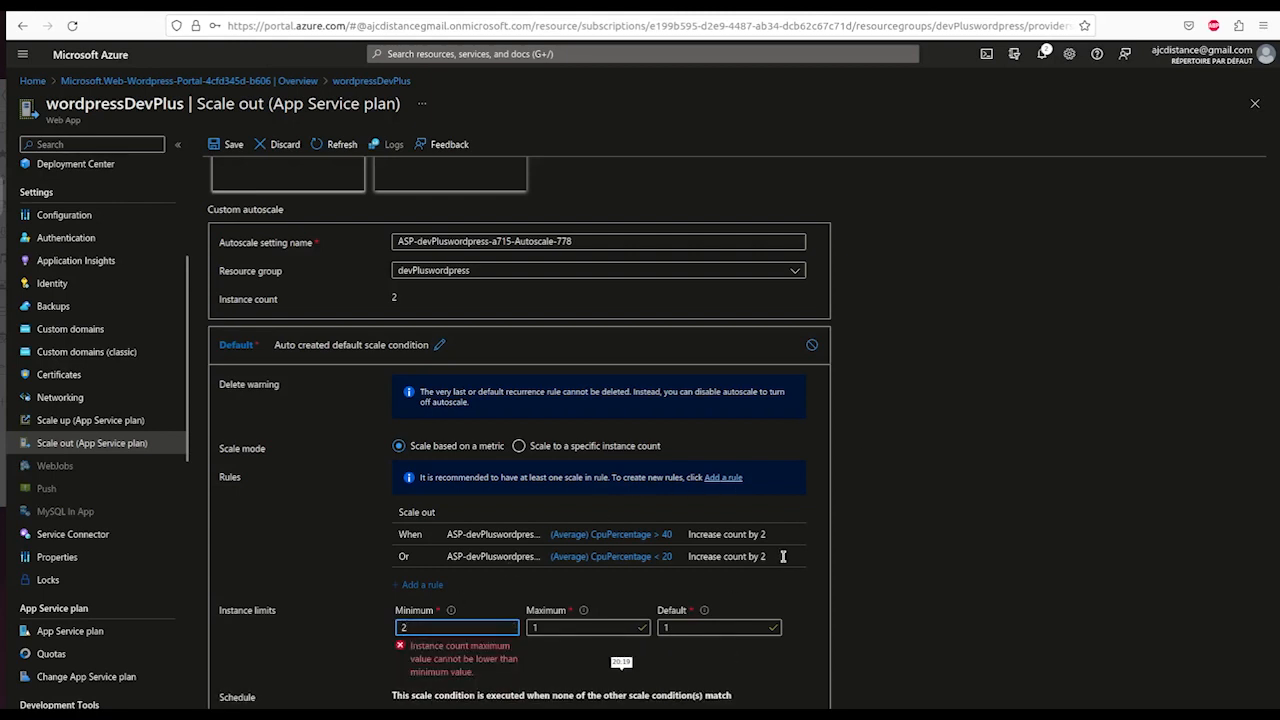
key(Tab)
text(5+)
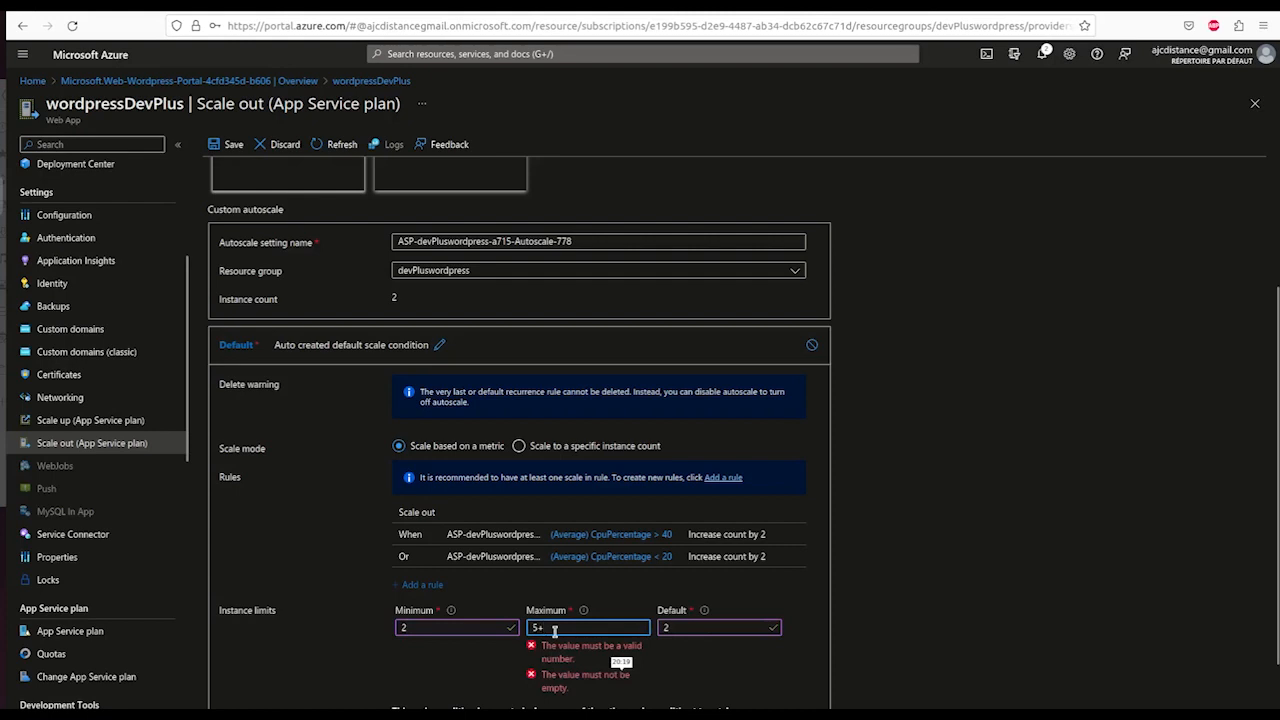
key(BackSpace)
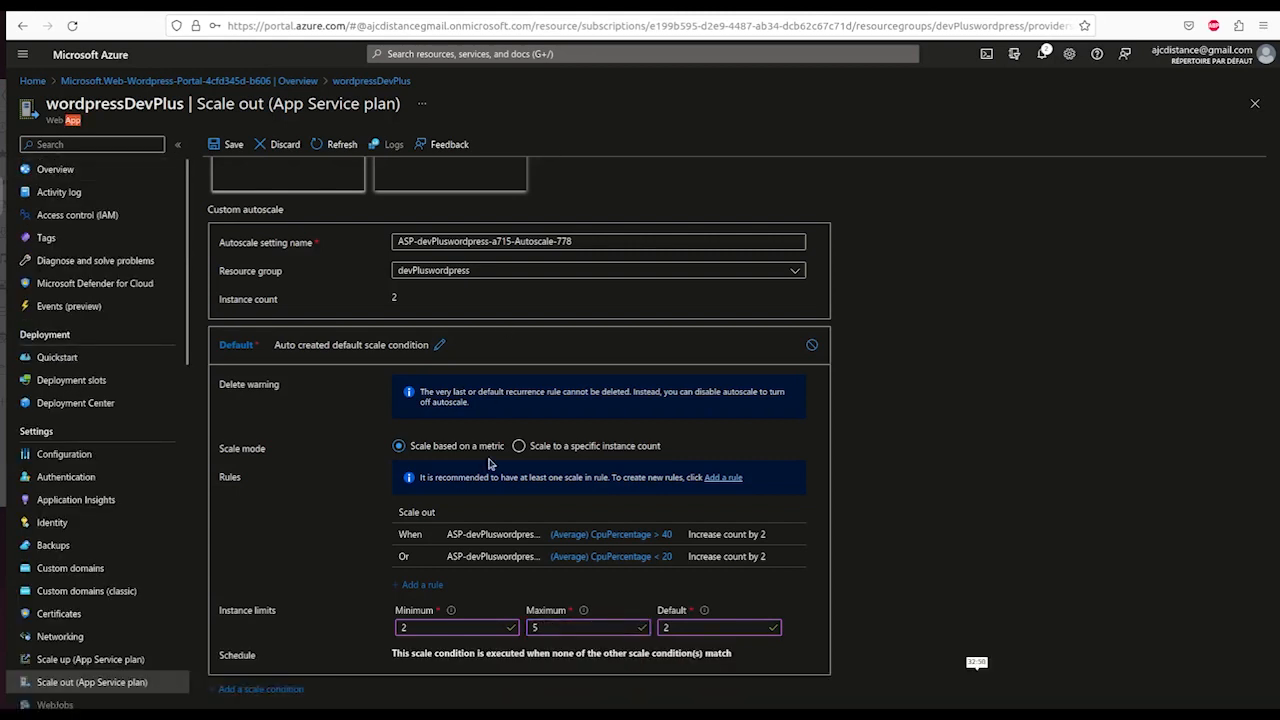
- From the web app's Overview, launch the site at wordpressdevplus.azurewebsites.net
double_click(203, 436)
click(338, 481)
click(58, 169)
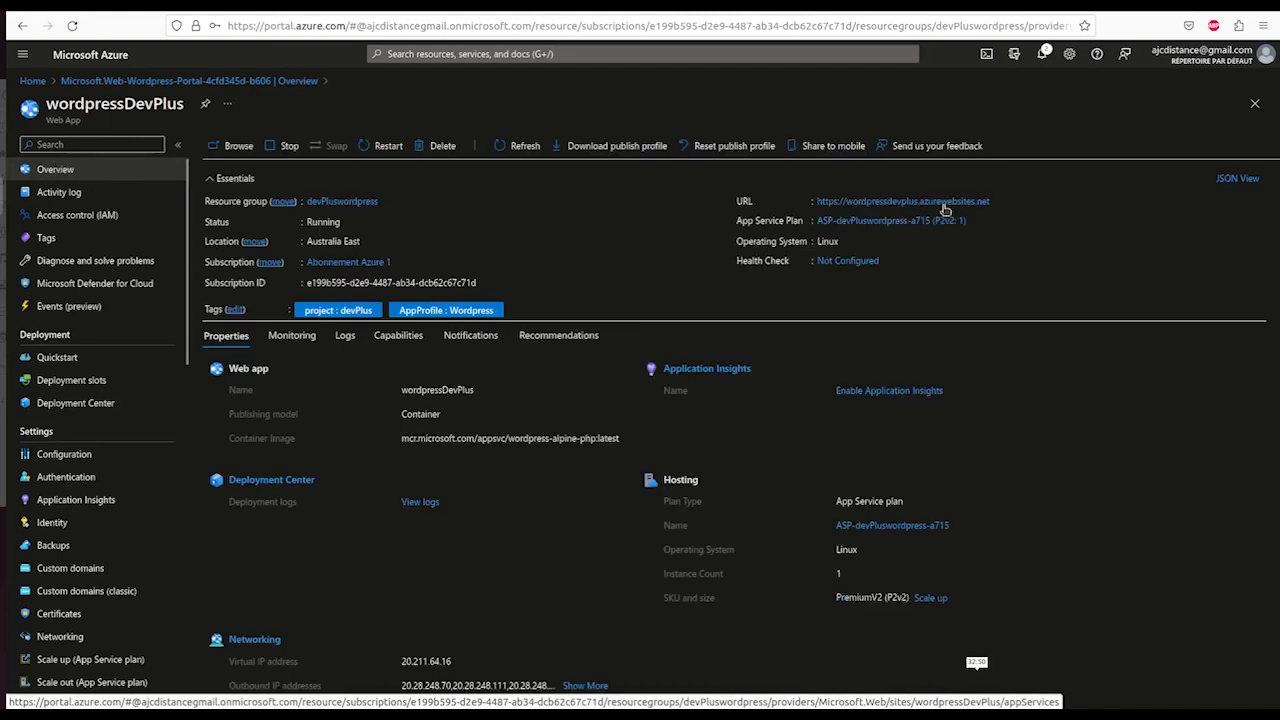
click(890, 202)
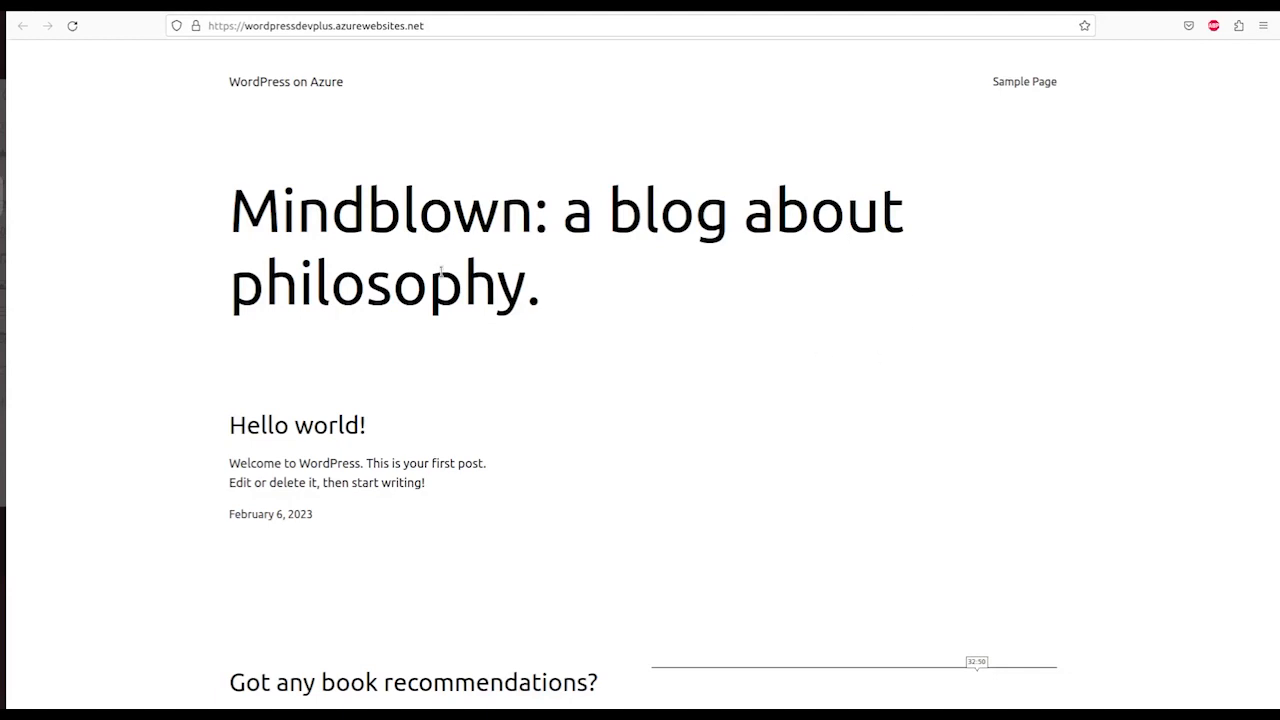
- Check the address bar shows the wordpressdevplus app name on the loaded Hello world! blog
click(333, 25)
drag(301, 25, 333, 25)
click(328, 25)
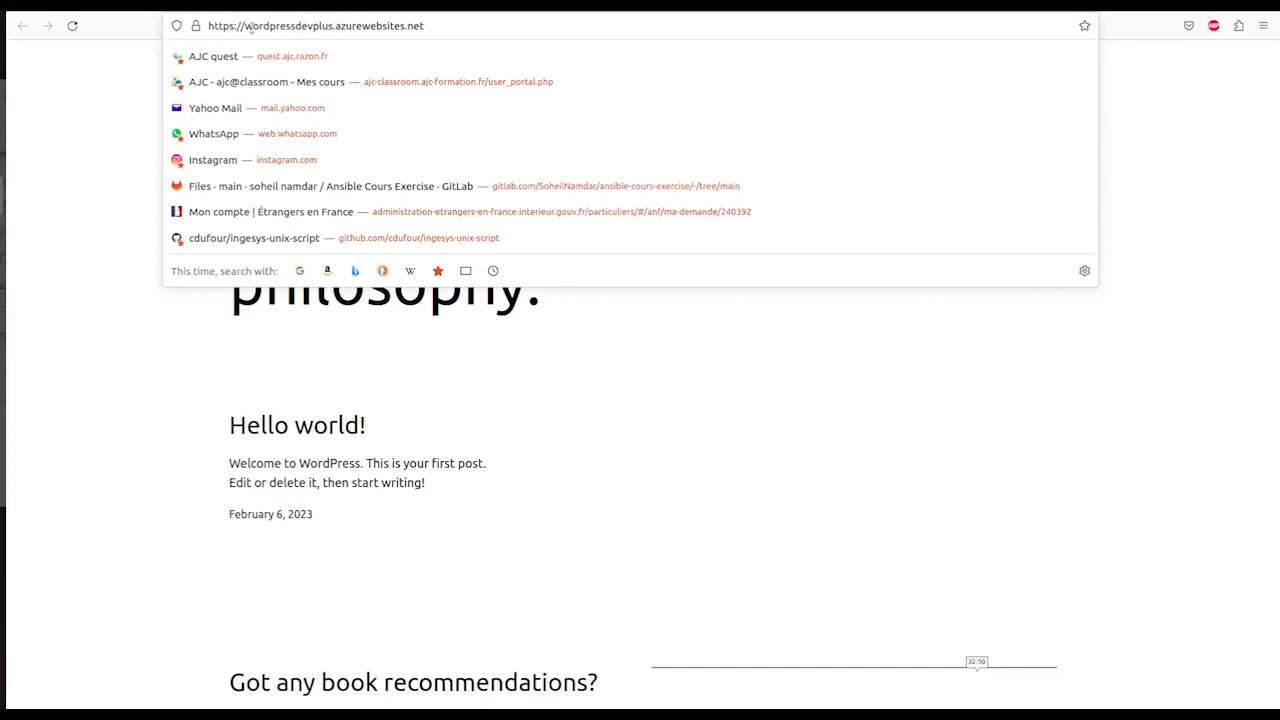
double_click(250, 26)
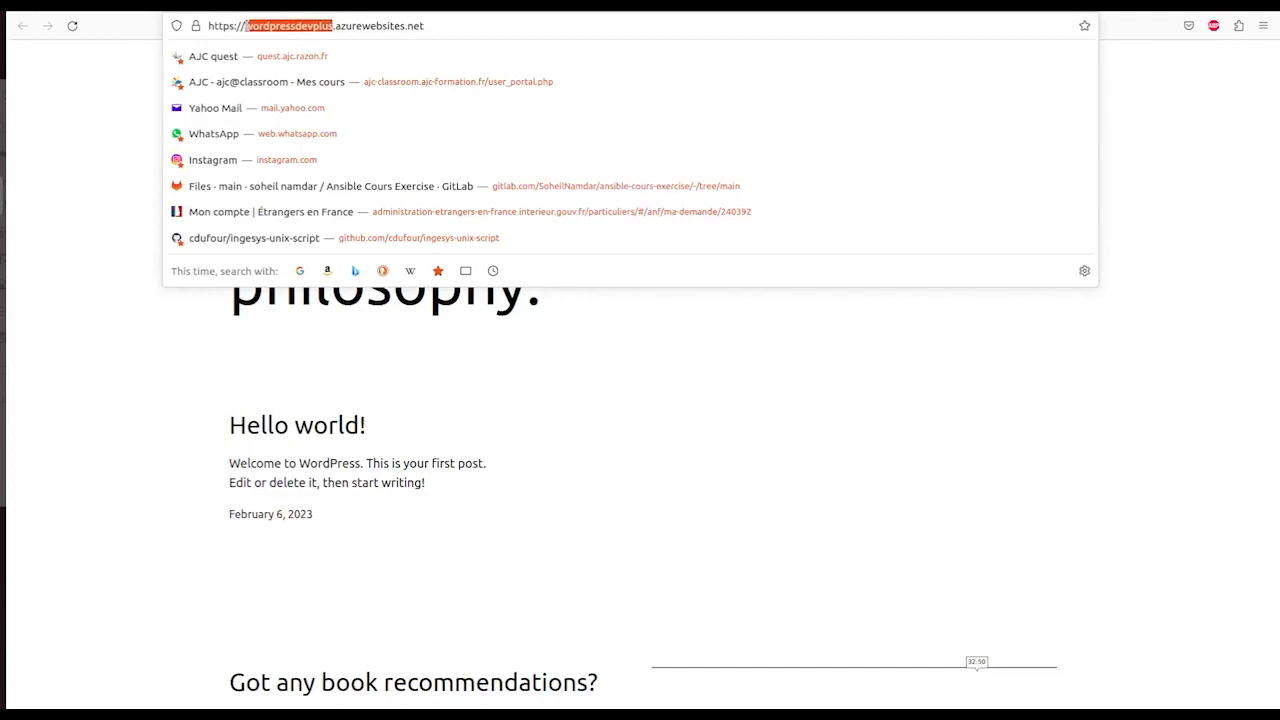
click(137, 217)
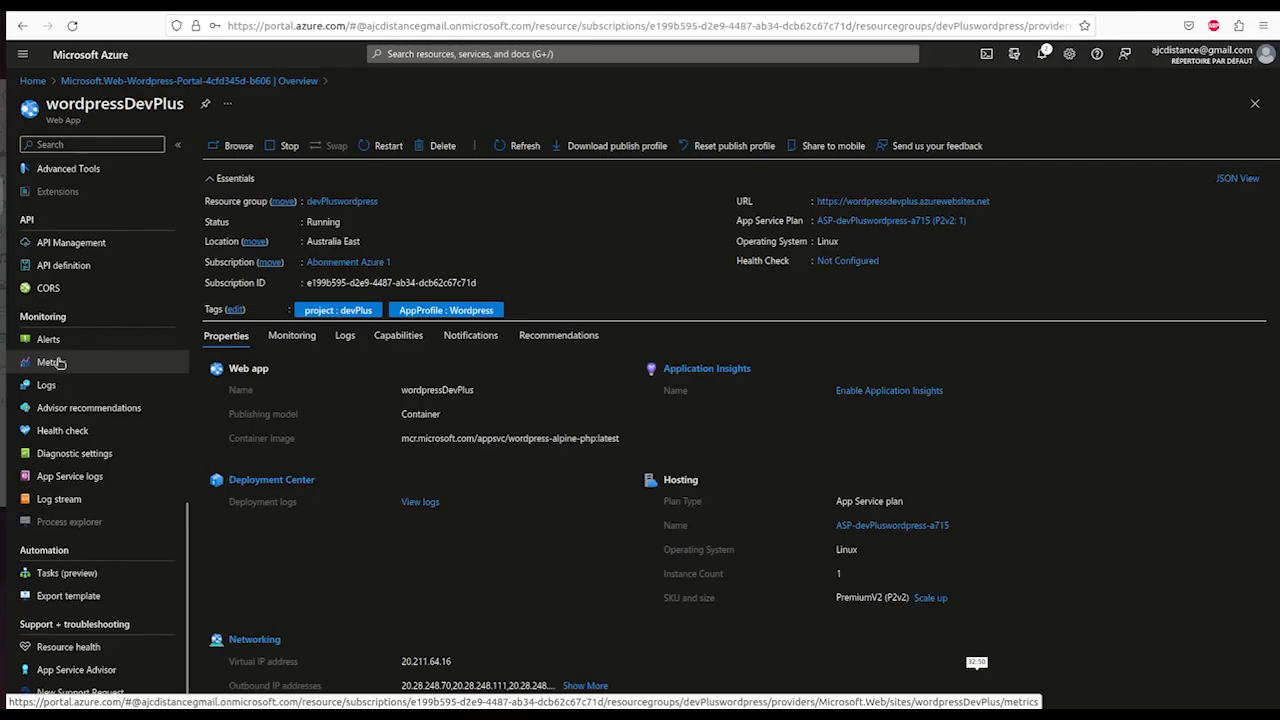
- On the web app's Metrics page, select CPU Time from the metric list
click(57, 362)
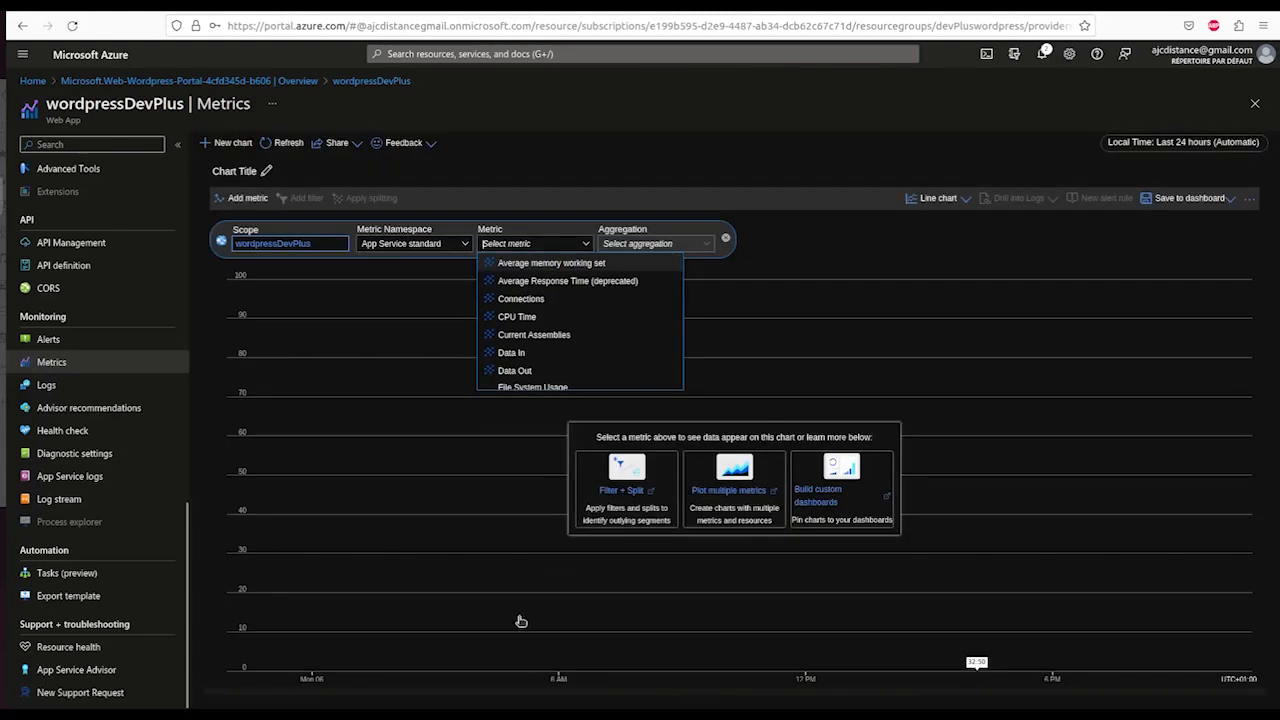
click(518, 622)
click(527, 244)
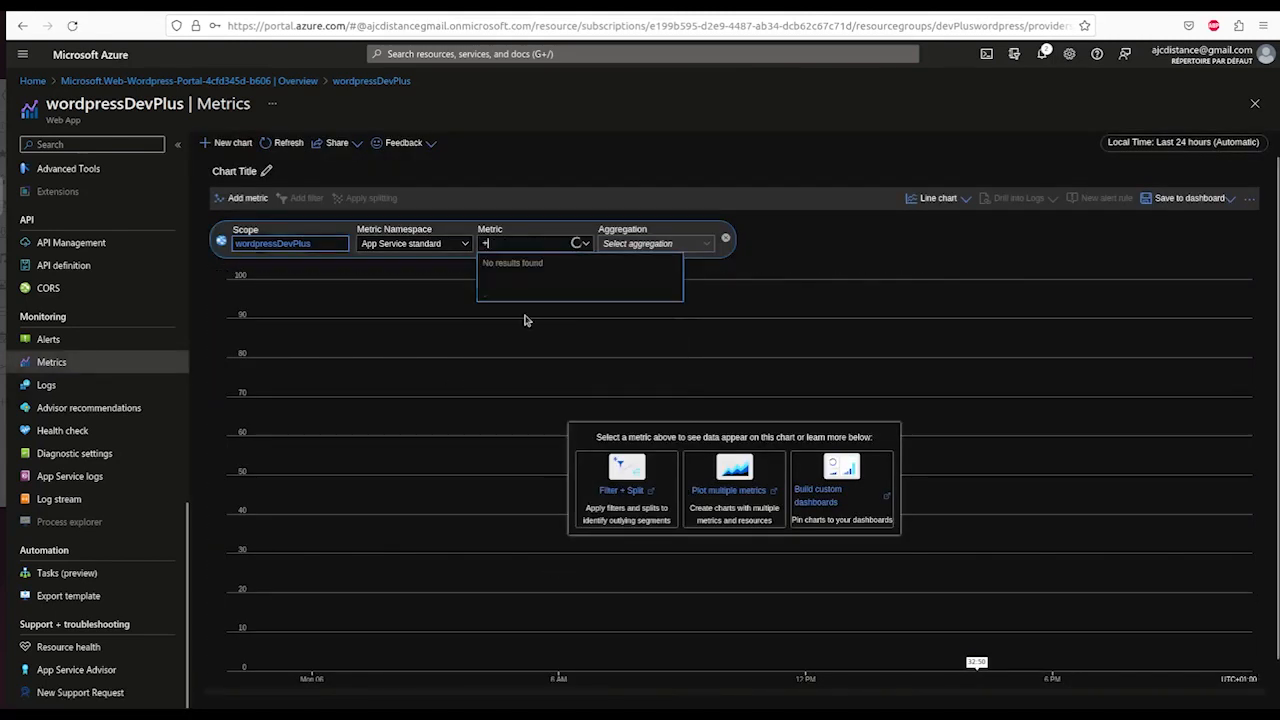
click(584, 246)
click(584, 246)
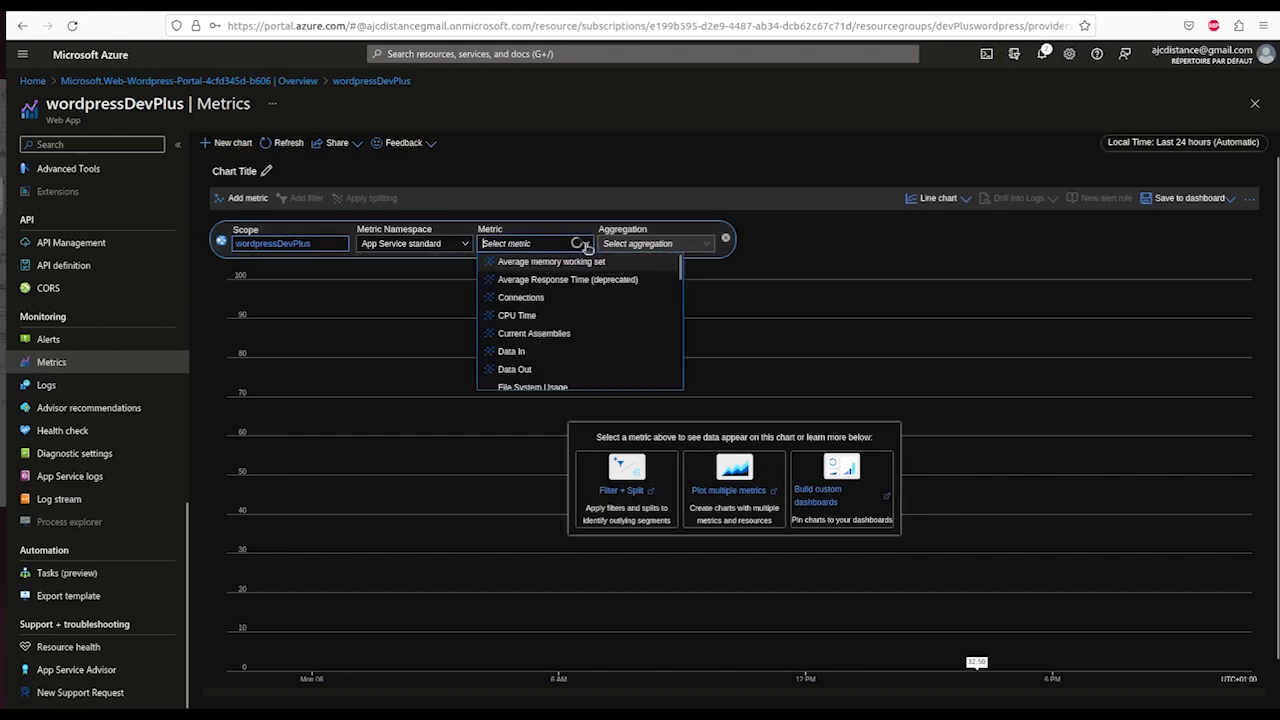
click(520, 316)
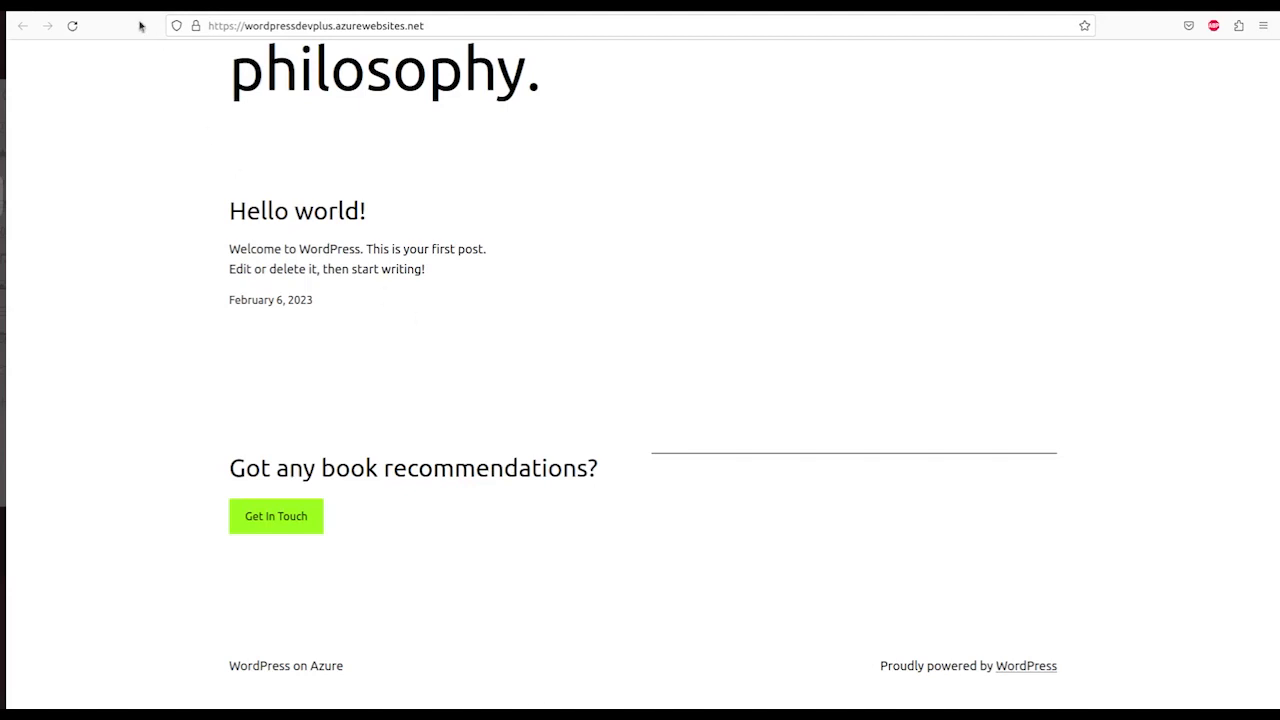
- Return to the wordpressDevPlus Sum CPU Time chart totalling 56.04 sec and reopen the metric list
click(300, 6)
click(535, 237)
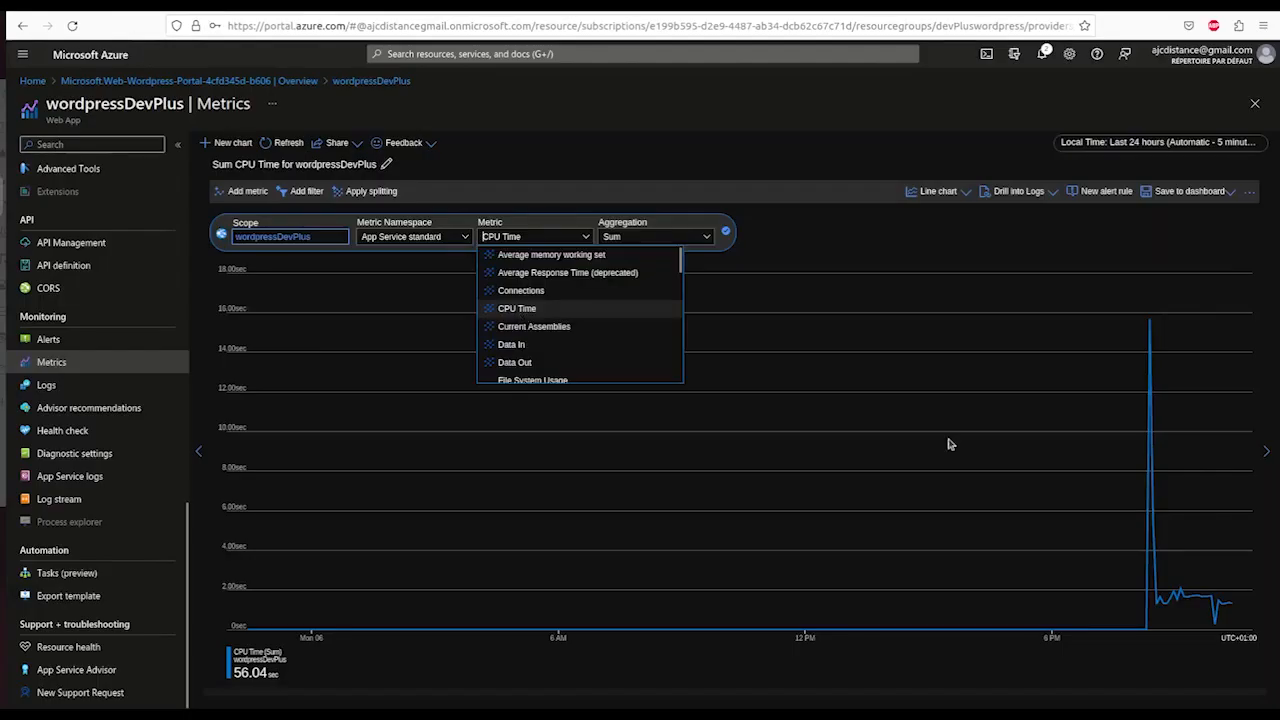